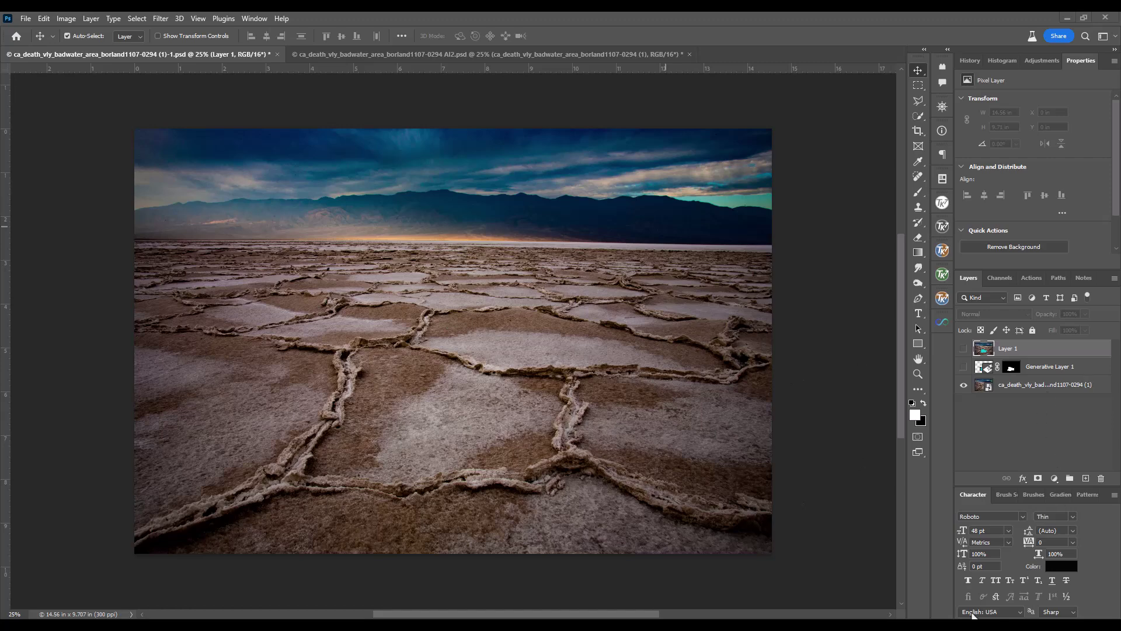
Step: Briefly show Layer 1's turquoise pool, then hide it so the dry salt flat shows
left_click(963, 349)
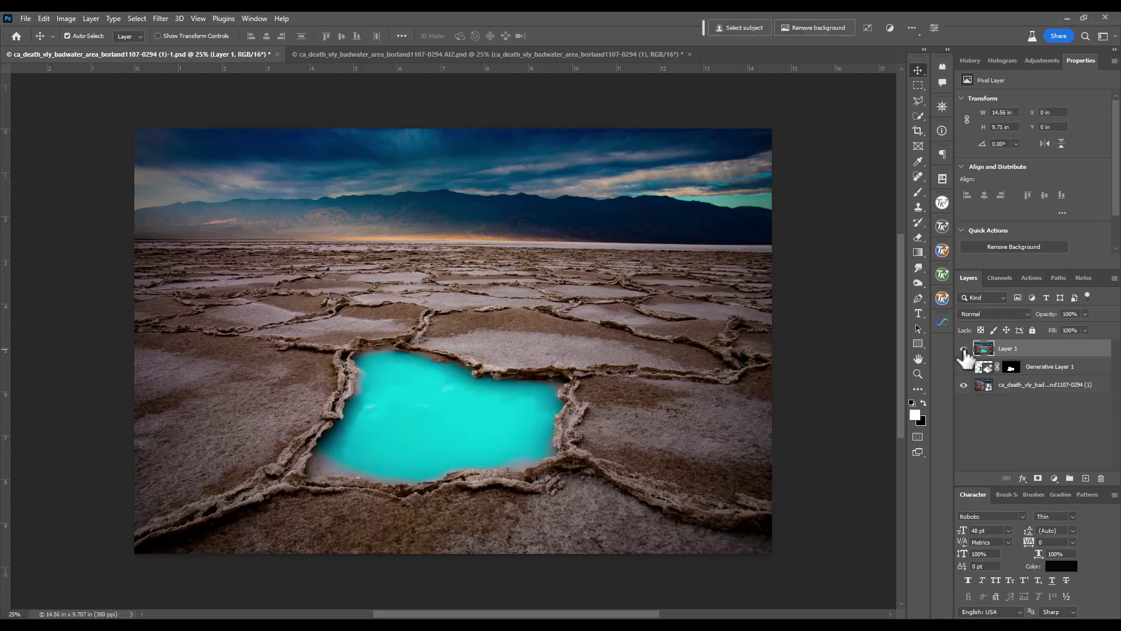
left_click(964, 349)
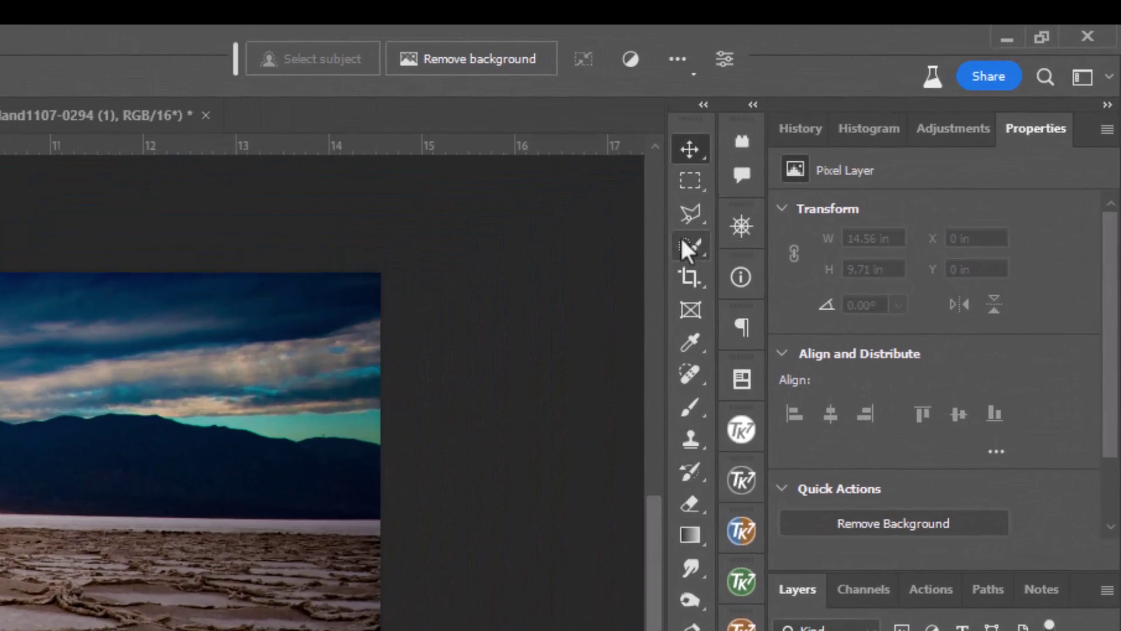
Step: Quick-select the large foreground salt polygon, subtracting the upper and lower crust strips
left_click(691, 248)
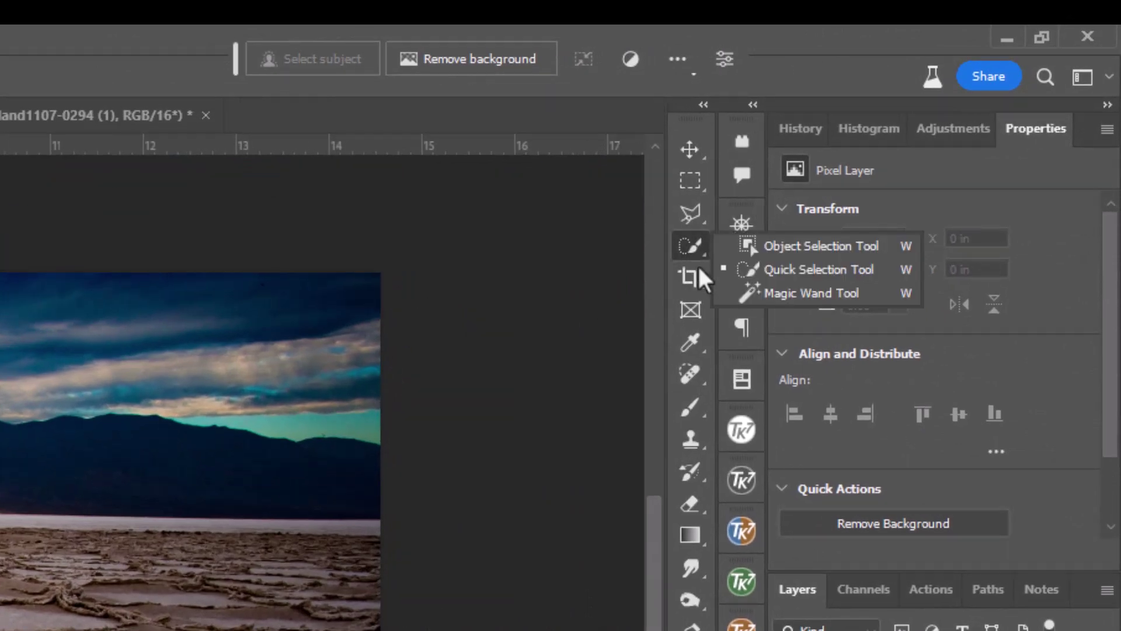
left_click(808, 270)
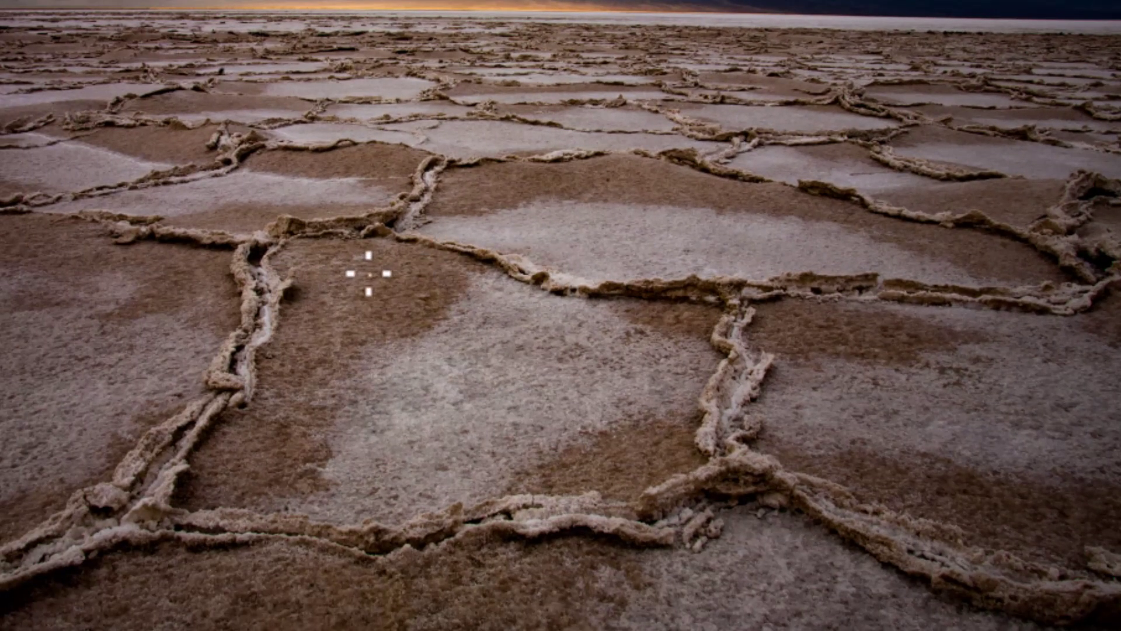
left_click(315, 276)
mouse_move(321, 302)
left_mouse_down()
mouse_move(319, 408)
mouse_move(288, 452)
mouse_move(244, 467)
mouse_move(377, 490)
mouse_move(446, 481)
mouse_move(528, 447)
mouse_move(632, 444)
left_mouse_up()
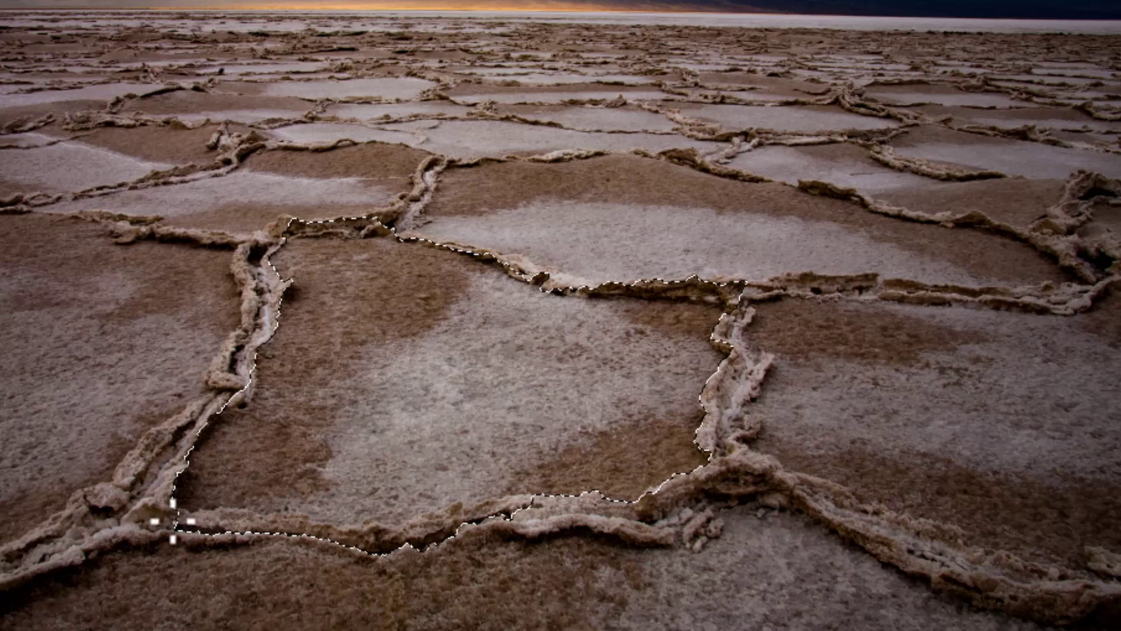
mouse_move(238, 518)
left_mouse_down()
mouse_move(329, 536)
mouse_move(308, 537)
left_mouse_up()
mouse_move(188, 532)
left_mouse_down()
mouse_move(320, 528)
mouse_move(288, 520)
mouse_move(263, 529)
mouse_move(400, 531)
mouse_move(361, 563)
mouse_move(370, 537)
mouse_move(445, 527)
mouse_move(428, 527)
mouse_move(459, 508)
mouse_move(545, 500)
mouse_move(599, 517)
left_mouse_up()
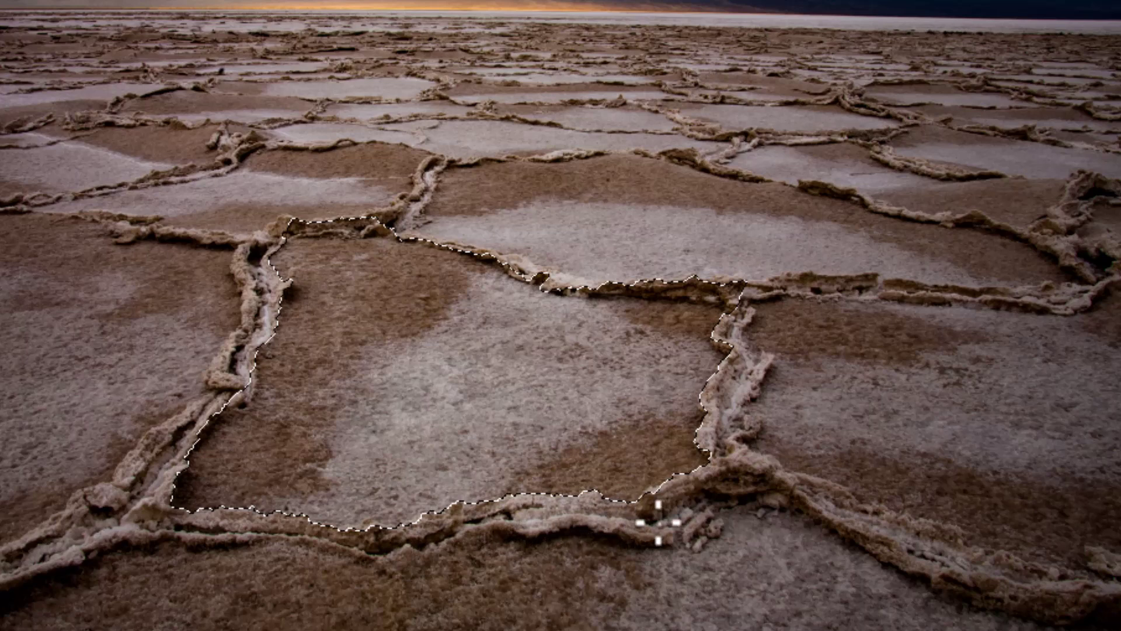
mouse_move(763, 279)
left_mouse_down()
mouse_move(733, 297)
mouse_move(616, 286)
left_mouse_up()
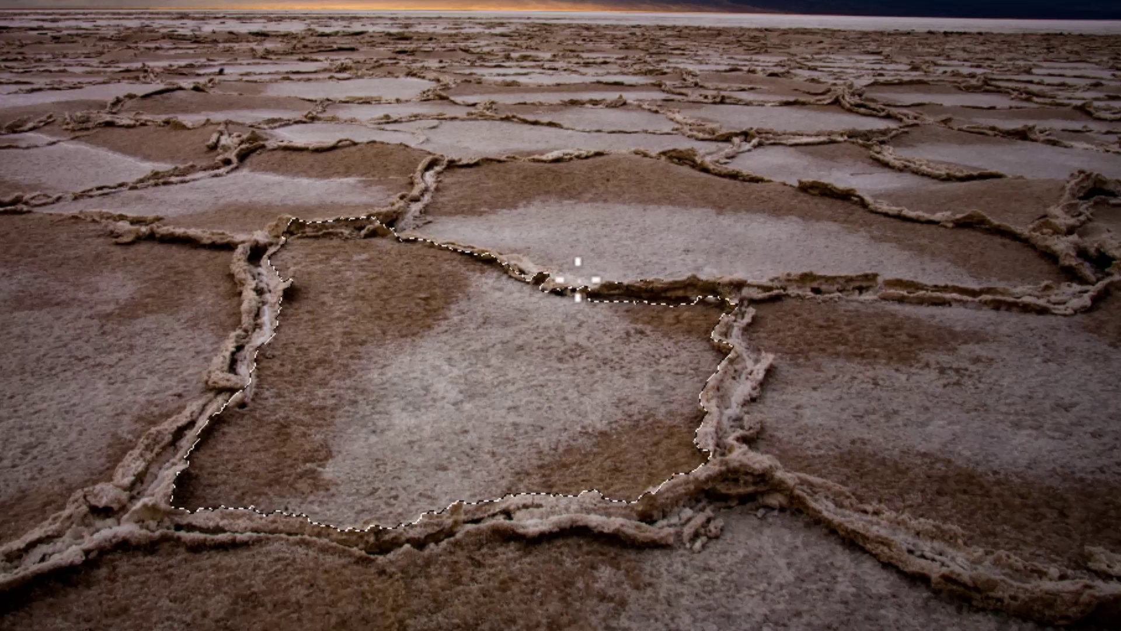
mouse_move(459, 245)
left_mouse_down()
mouse_move(323, 220)
mouse_move(295, 227)
mouse_move(376, 226)
mouse_move(274, 239)
mouse_move(293, 314)
mouse_move(248, 400)
mouse_move(194, 449)
left_mouse_up()
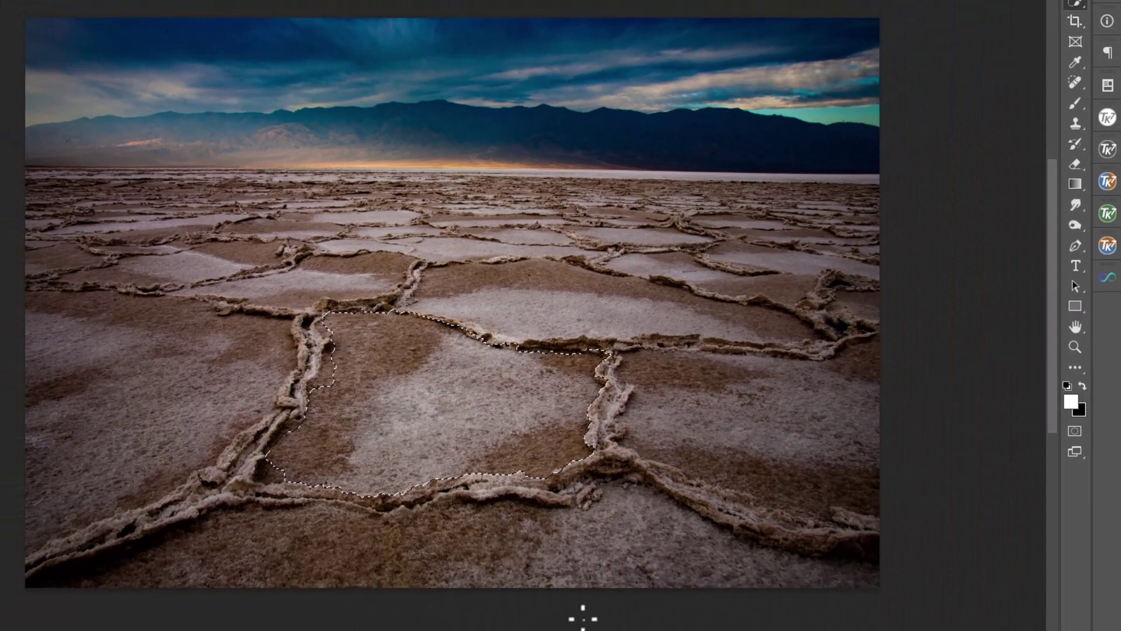
Step: Enter Quick Mask and set up a harder, smaller brush
left_click(1075, 432)
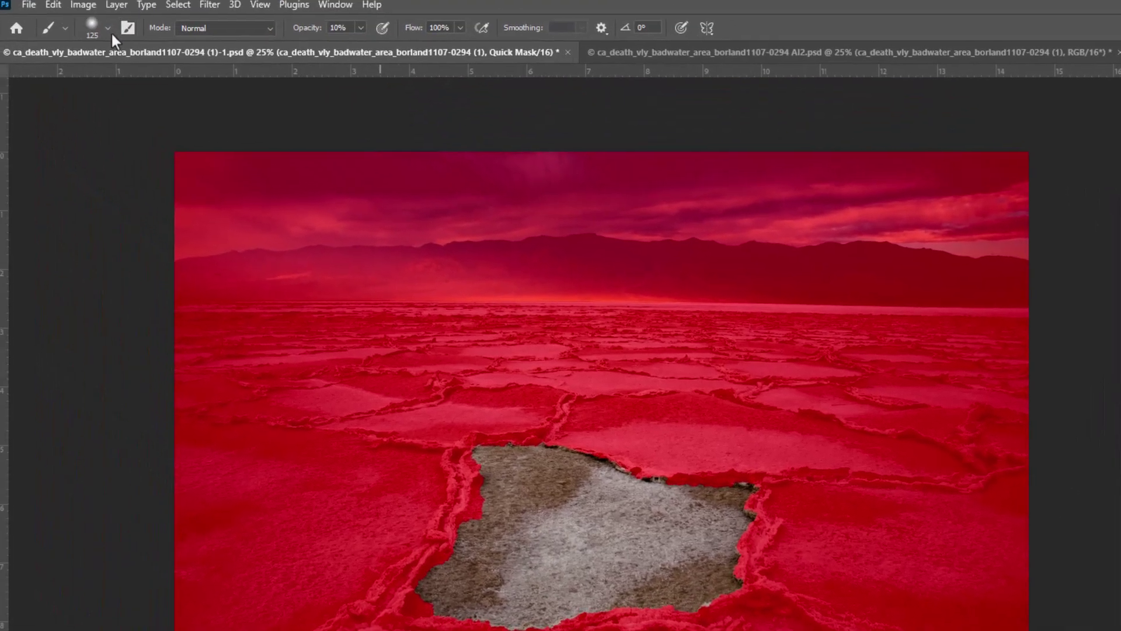
left_click(109, 29)
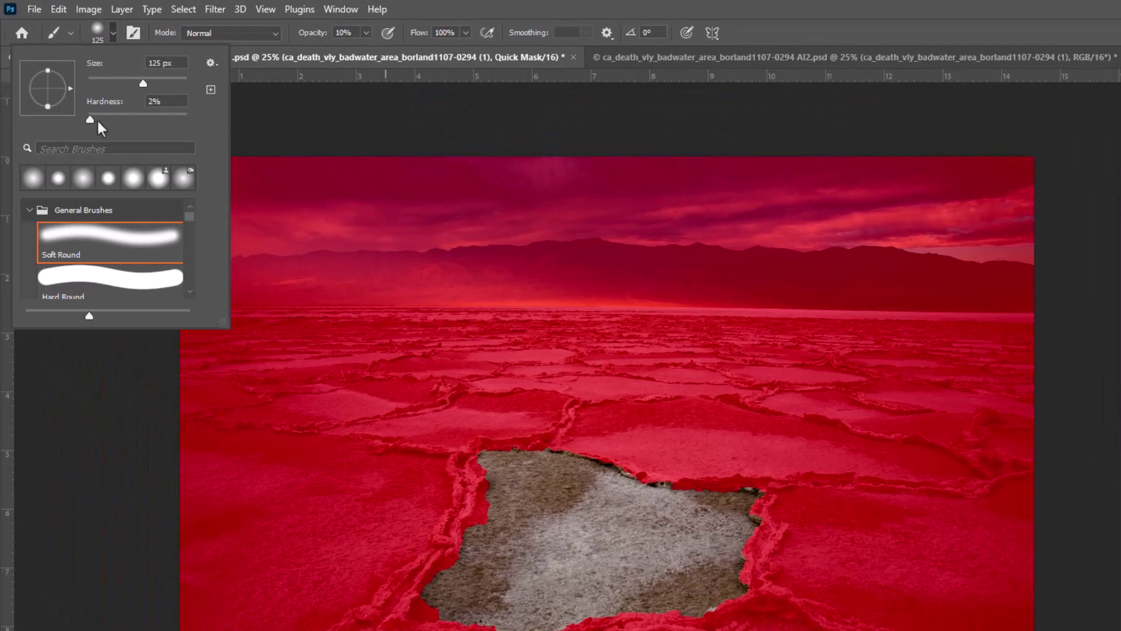
left_click_drag(90, 119, 155, 120)
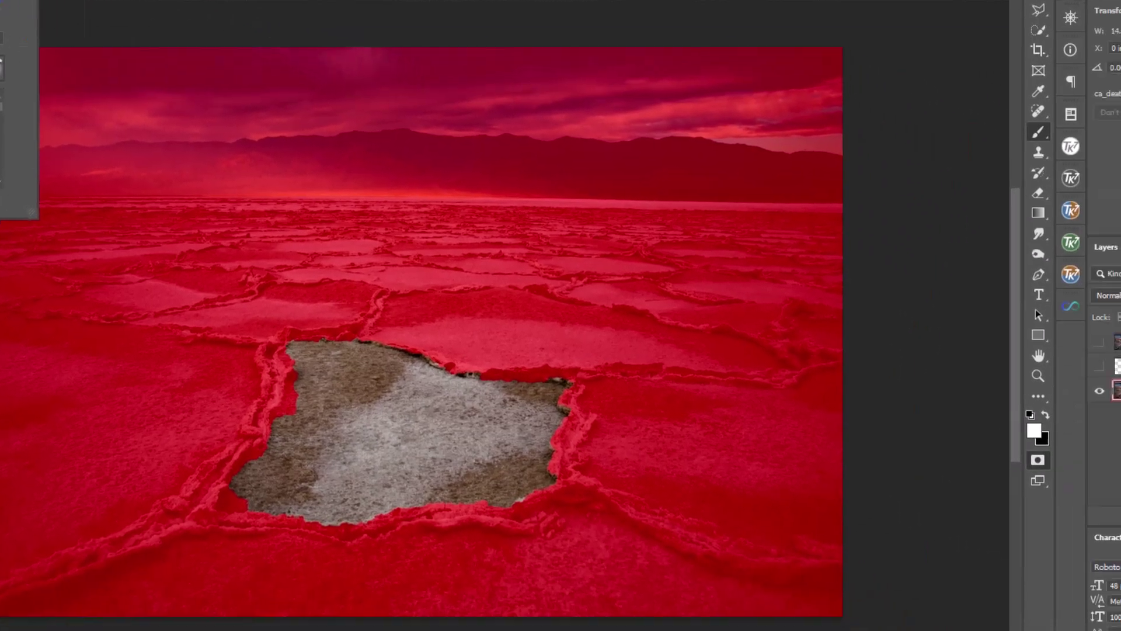
key("Return")
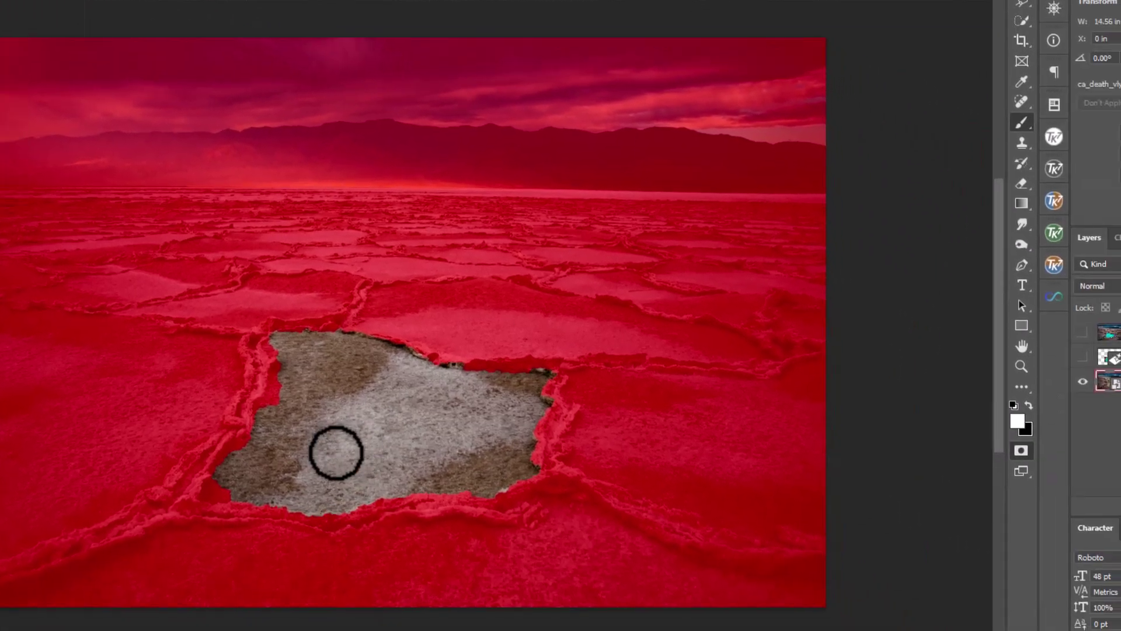
key("bracketleft")
key("bracketleft")
key("bracketleft")
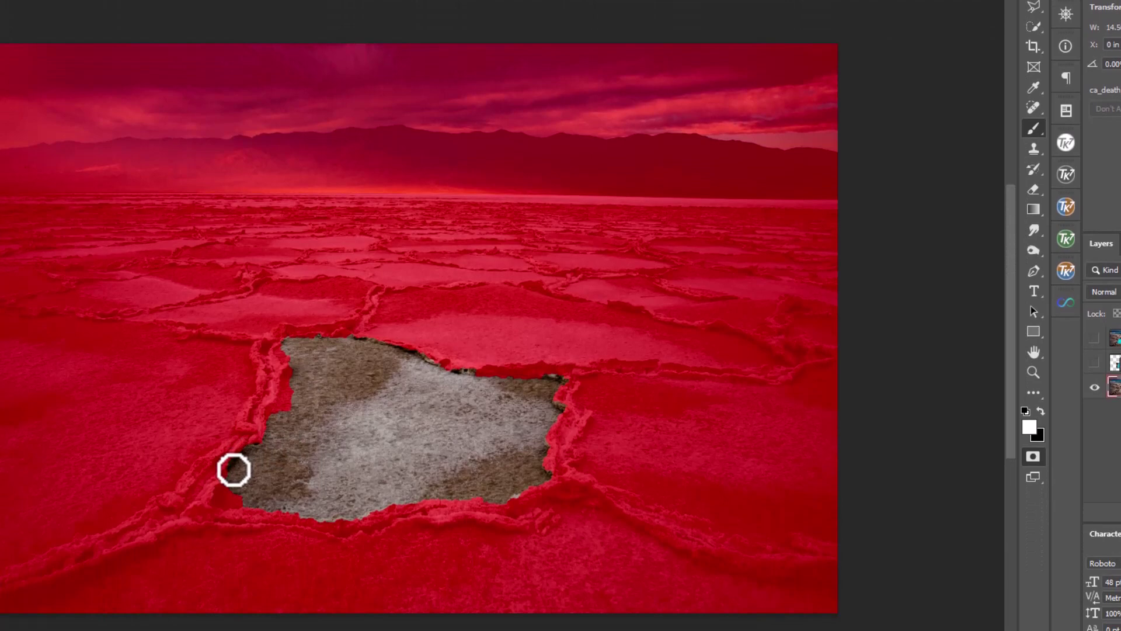
Step: Paint the mask along the polygon's lower-left and upper edges, then exit Quick Mask
mouse_move(234, 469)
left_mouse_down()
mouse_move(220, 500)
mouse_move(241, 500)
mouse_move(275, 426)
mouse_move(271, 408)
mouse_move(285, 408)
mouse_move(297, 357)
mouse_move(285, 349)
mouse_move(328, 345)
mouse_move(432, 386)
mouse_move(520, 390)
mouse_move(532, 402)
mouse_move(523, 463)
mouse_move(491, 492)
left_mouse_up()
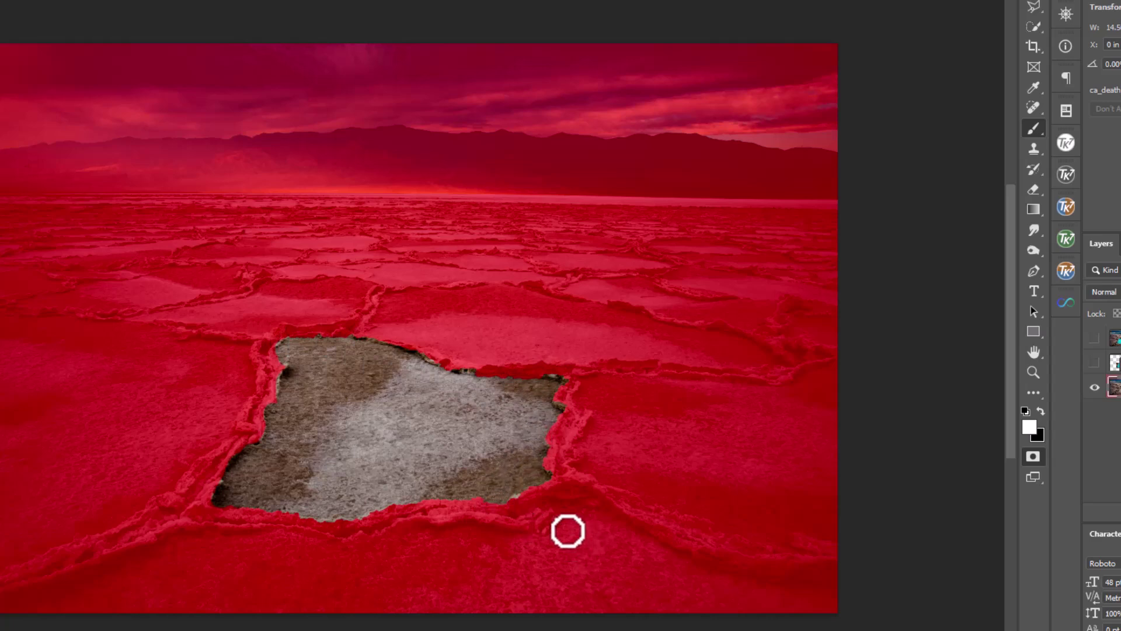
key("x")
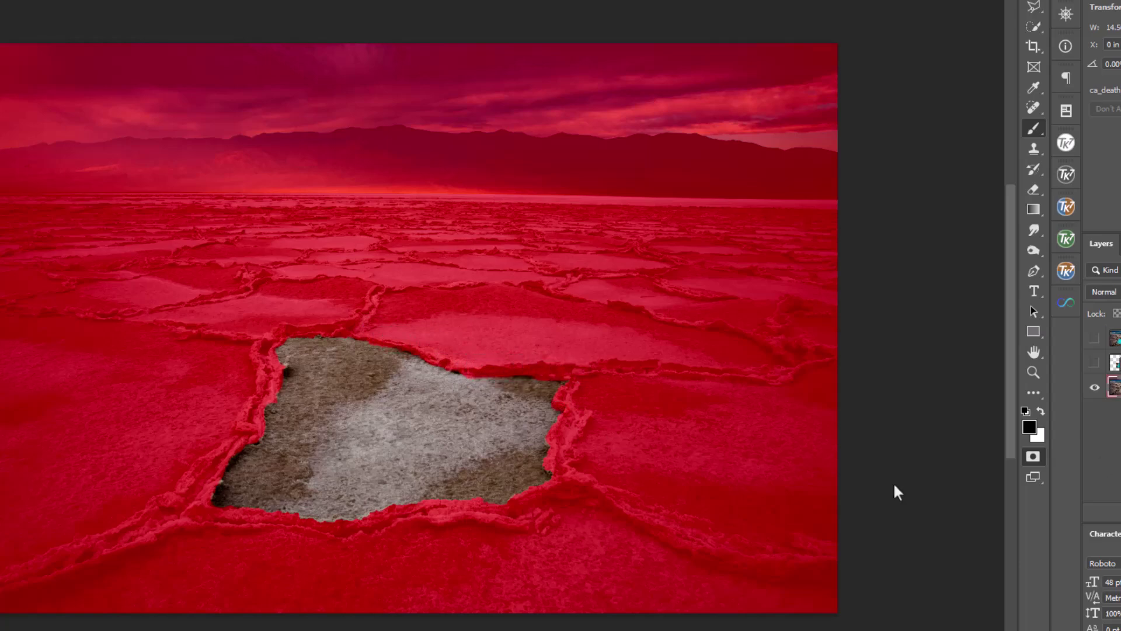
key("x")
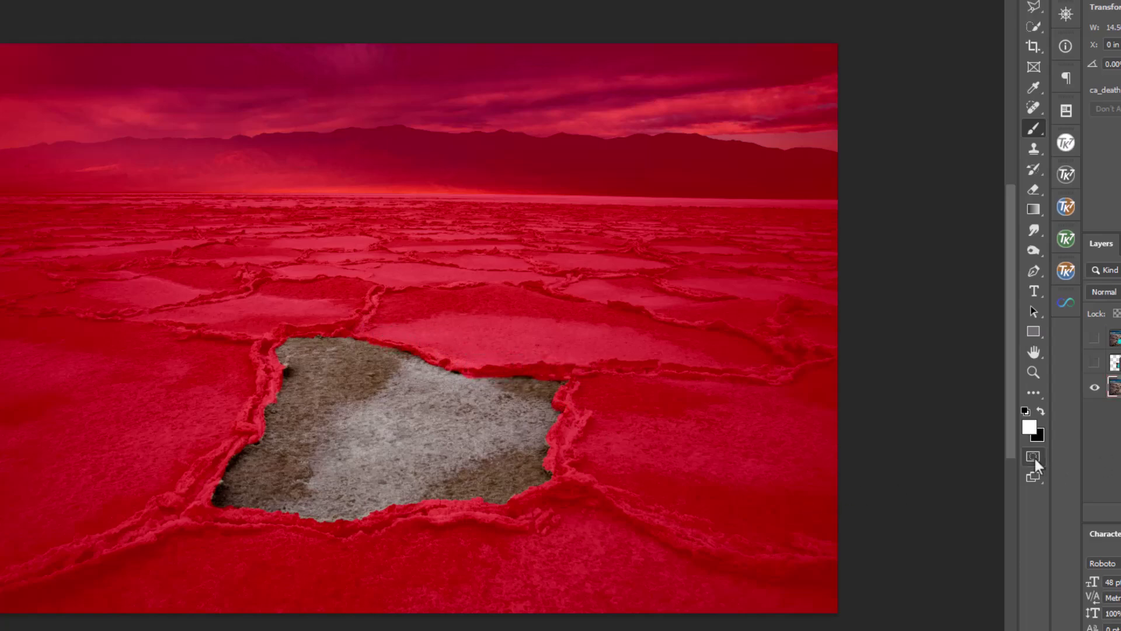
left_click(1032, 456)
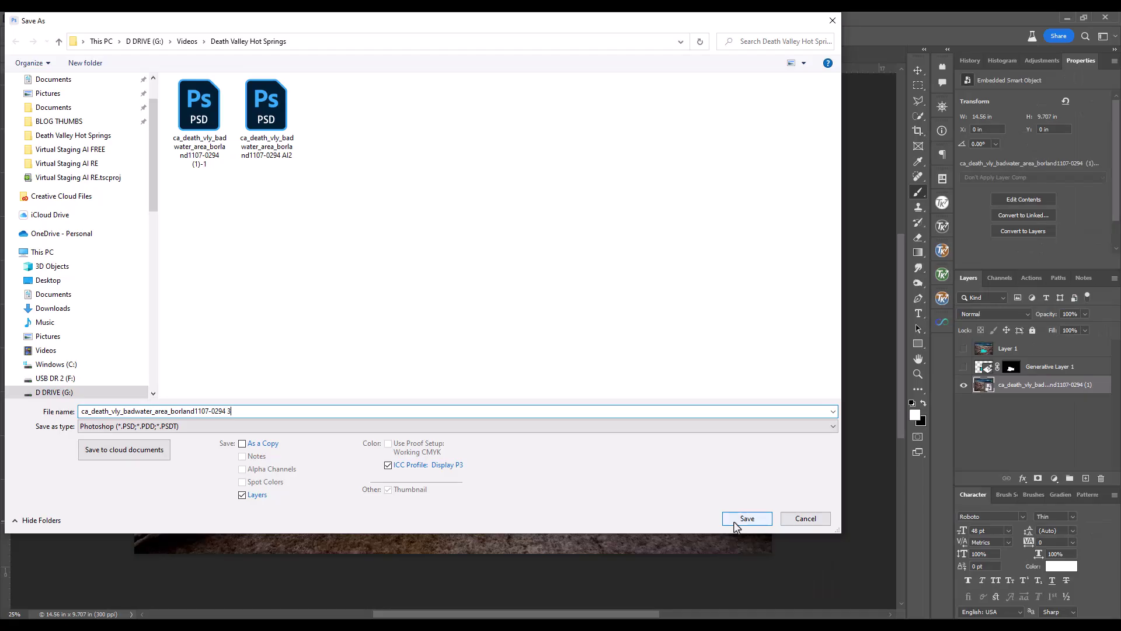
Step: Save a new numbered copy and delete Generative Layer 1 and Layer 1
left_click(735, 525)
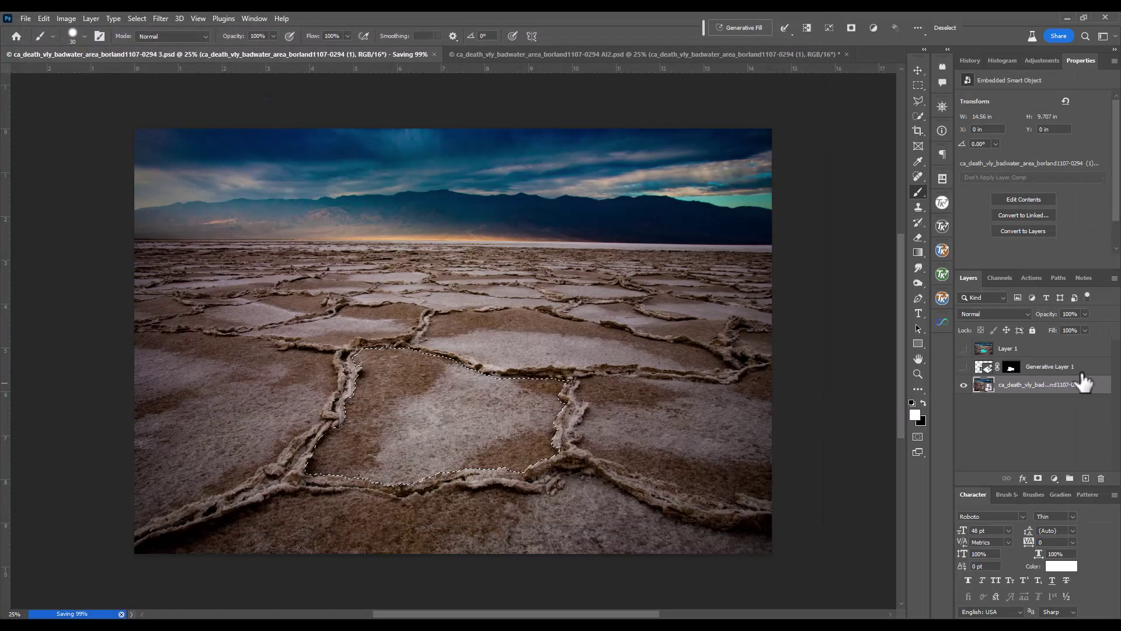
left_click_drag(1036, 369, 1101, 478)
left_click_drag(1016, 351, 1101, 476)
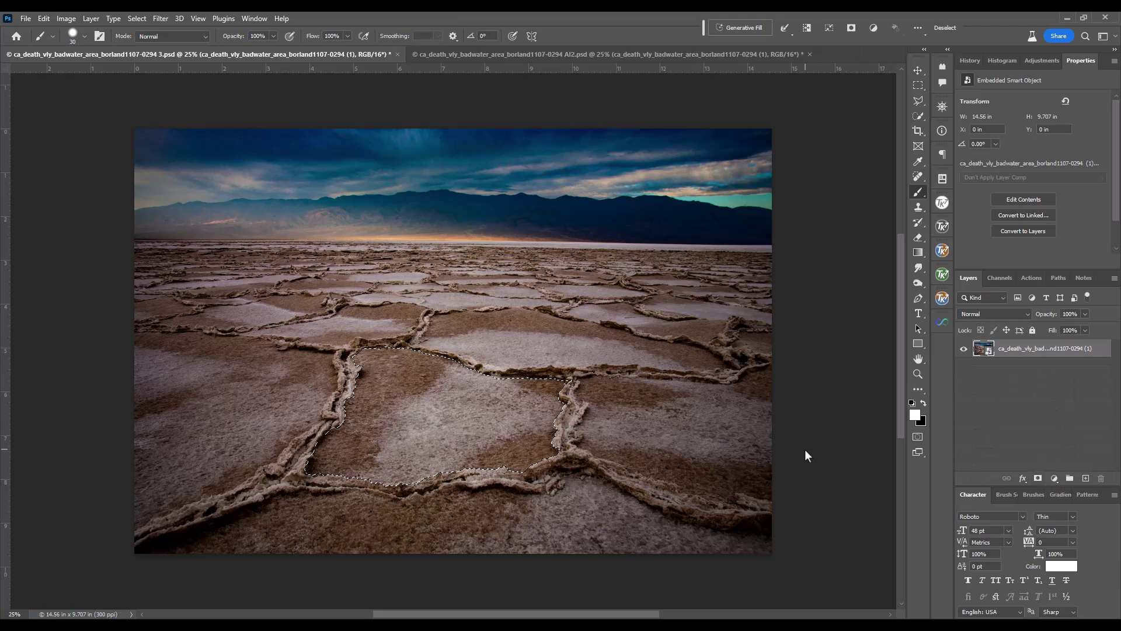
Step: Save the polygon selection as a channel named 'pool'
left_click(138, 19)
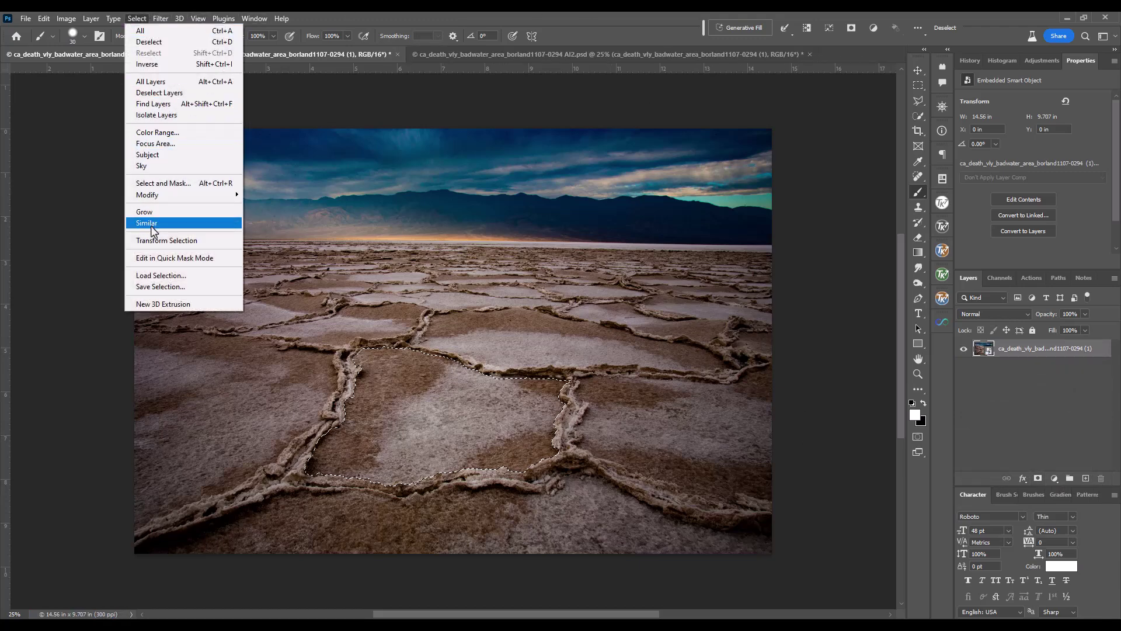
left_click(161, 287)
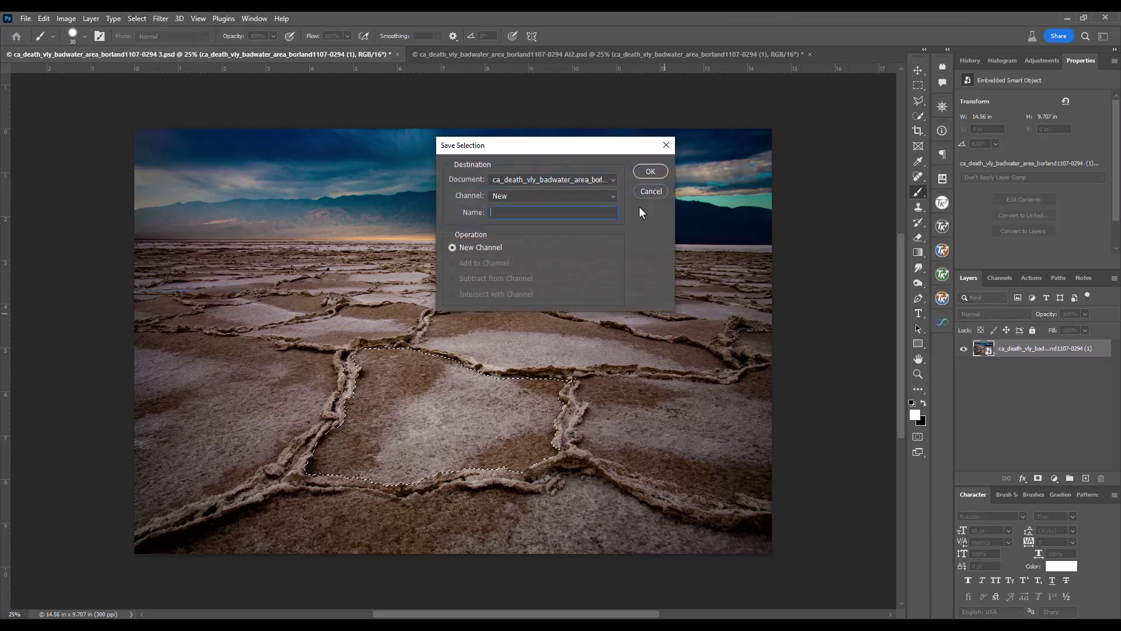
type("pool")
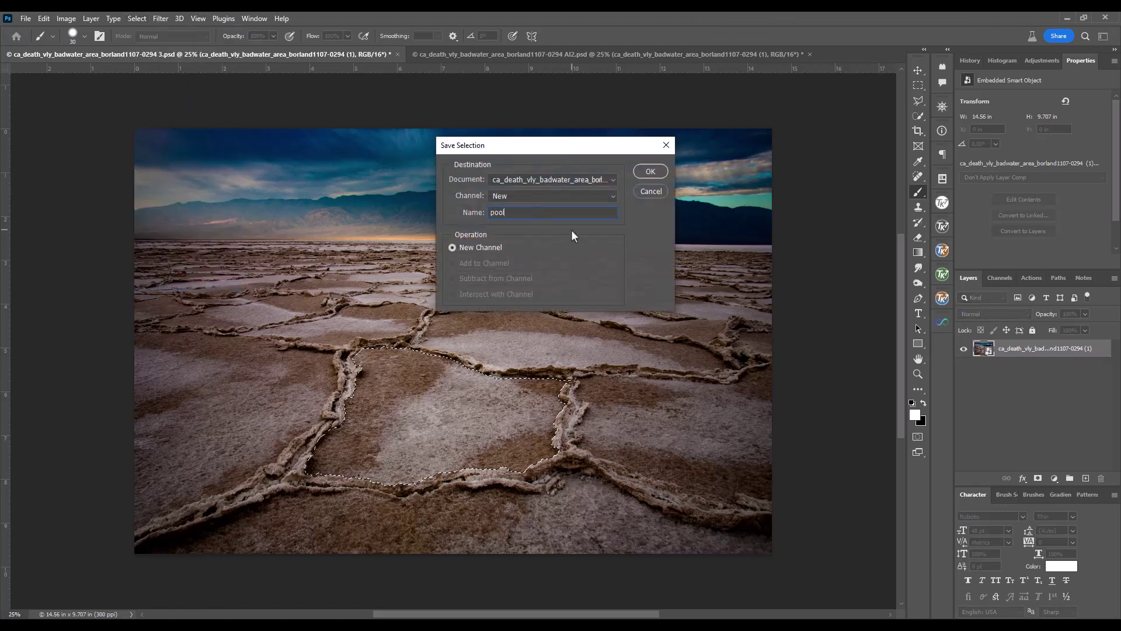
left_click(650, 171)
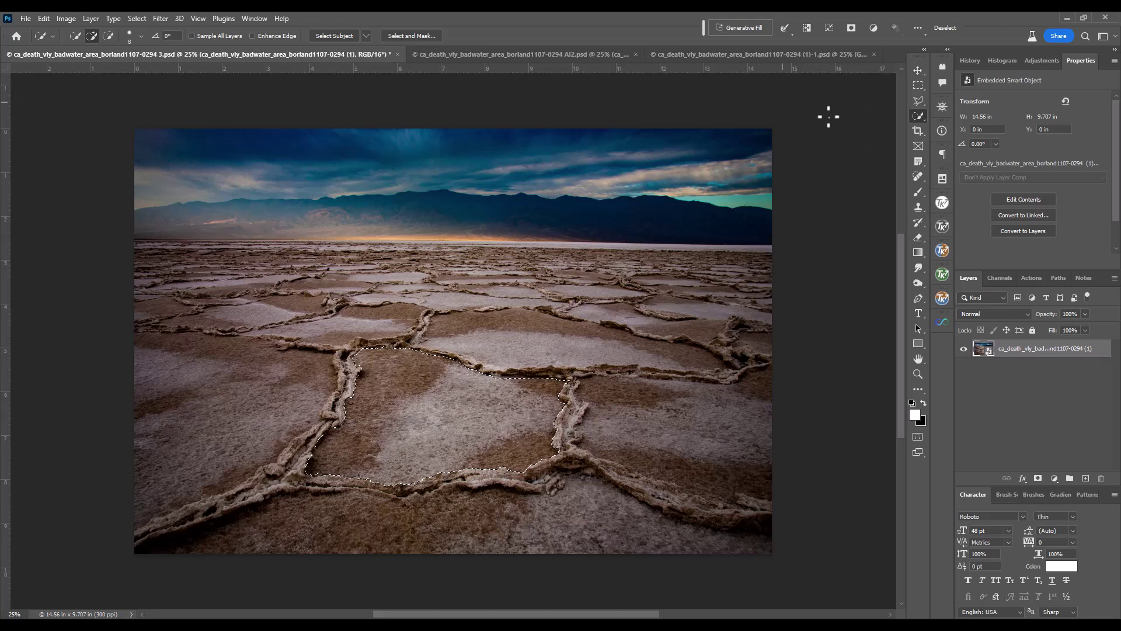
Step: Copy the turquoise-water prompt from the puddle document, then return to the …0294 3.psd copy
left_click(724, 53)
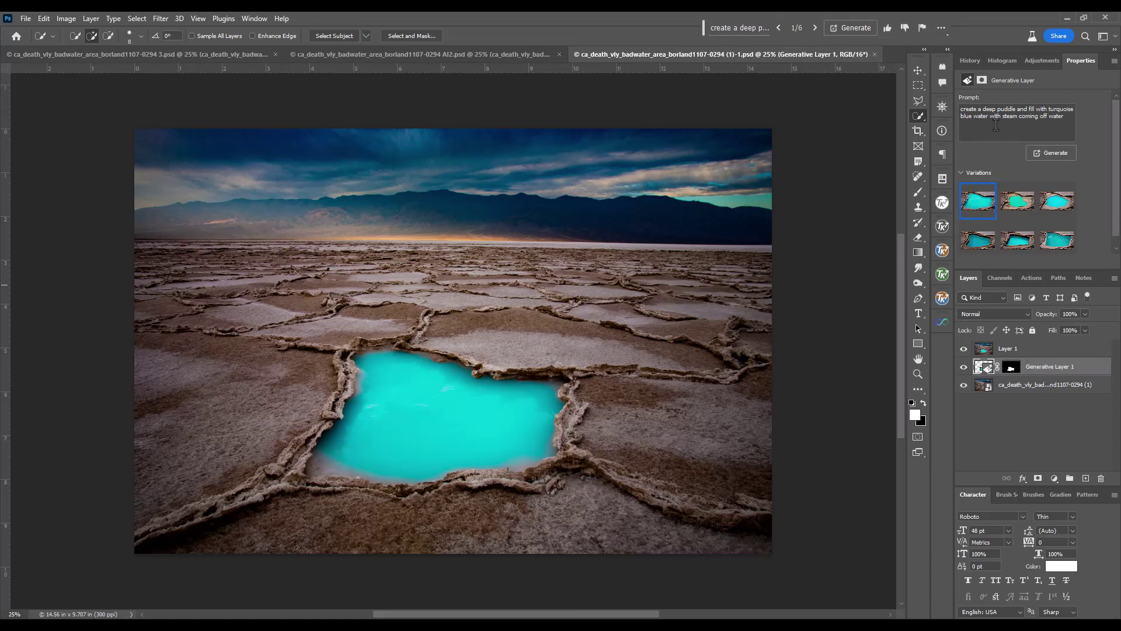
triple_click(981, 111)
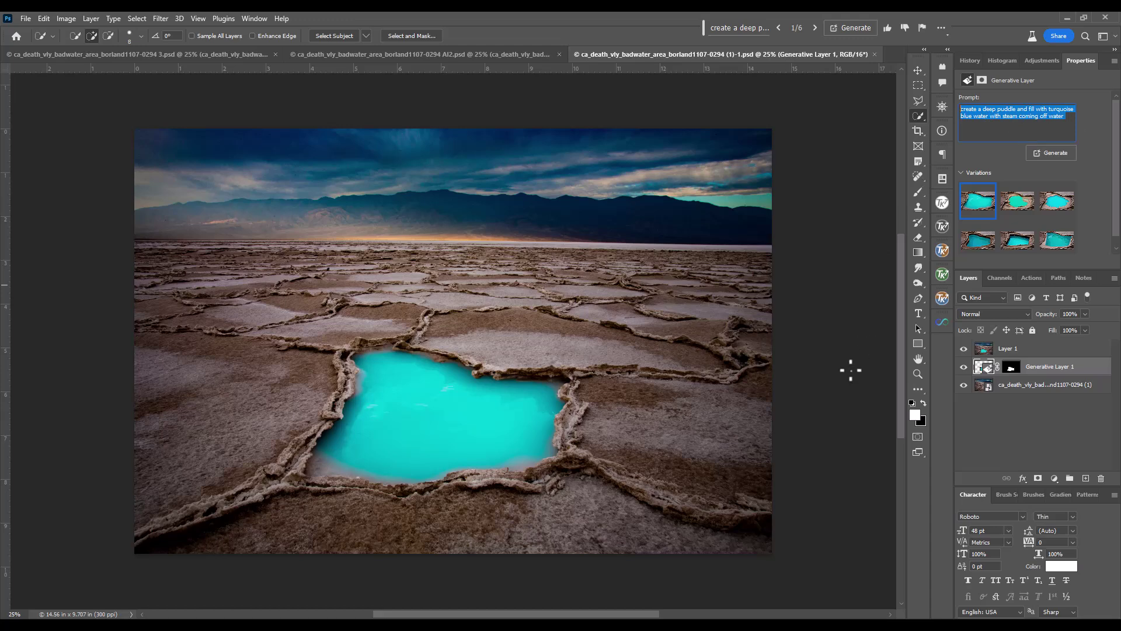
left_click(182, 57)
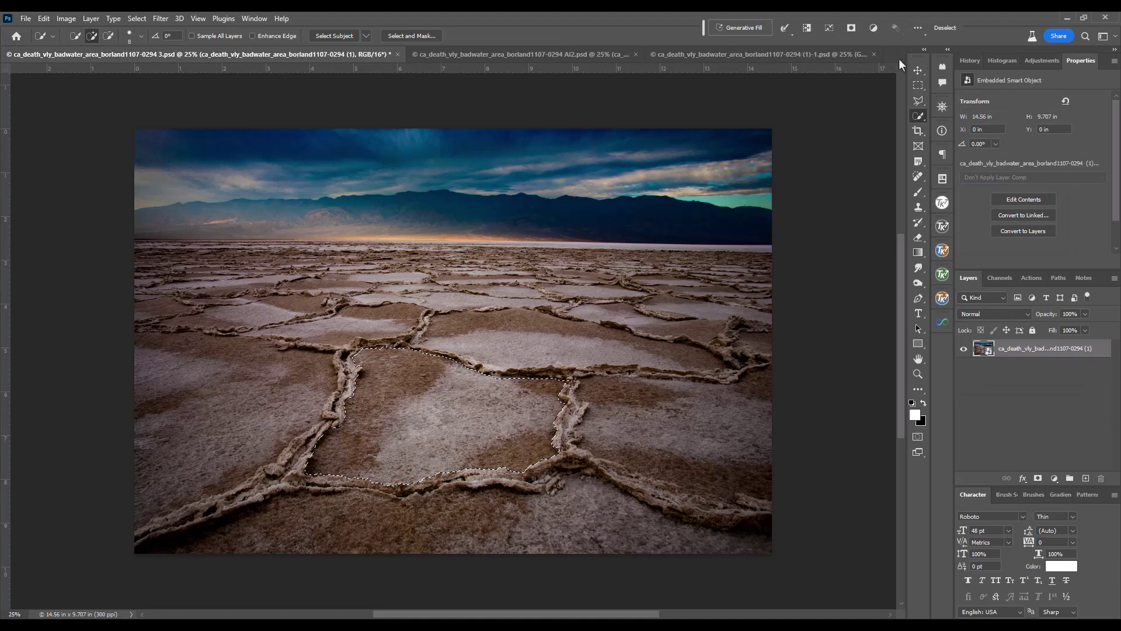
Step: Paste the turquoise-water prompt into Generative Fill and generate a pool in the selected polygon
left_click(747, 27)
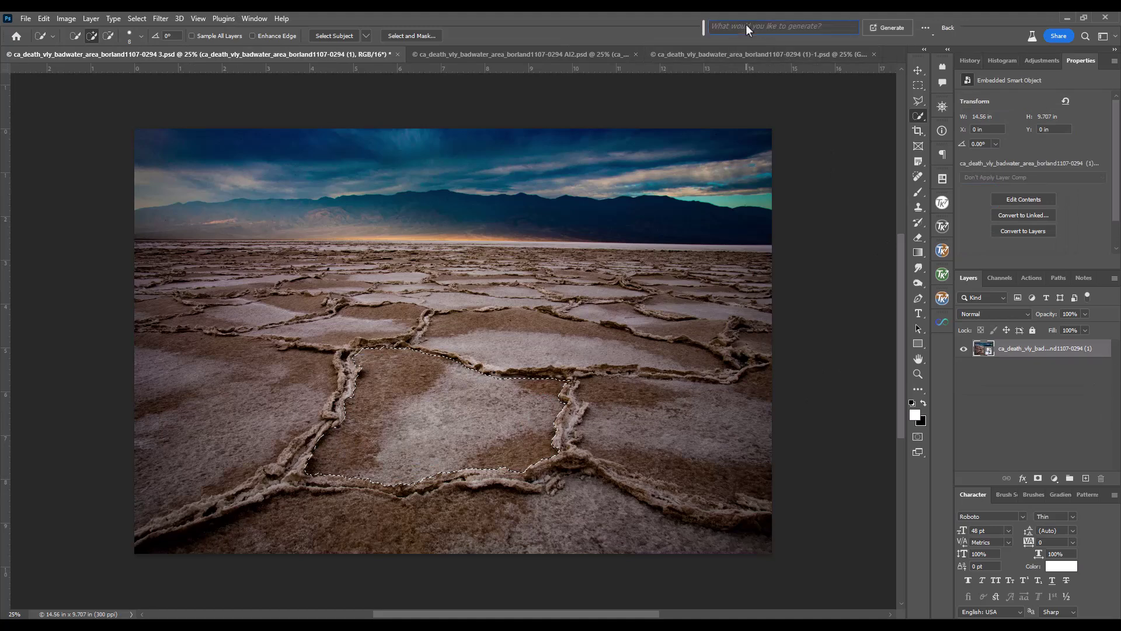
right_click(747, 26)
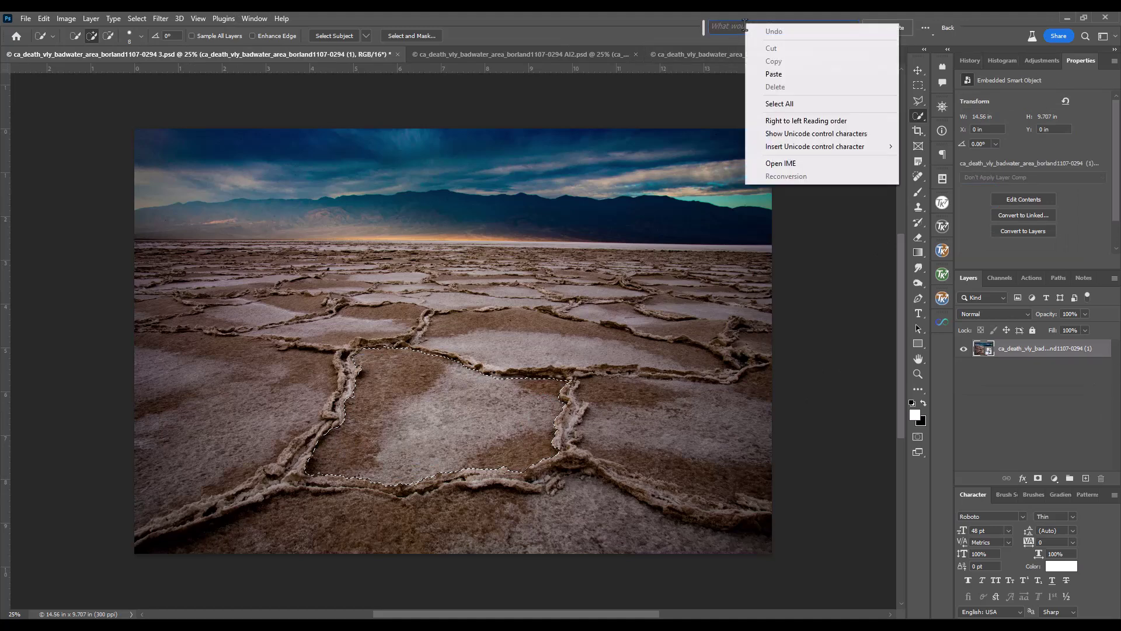
left_click(790, 72)
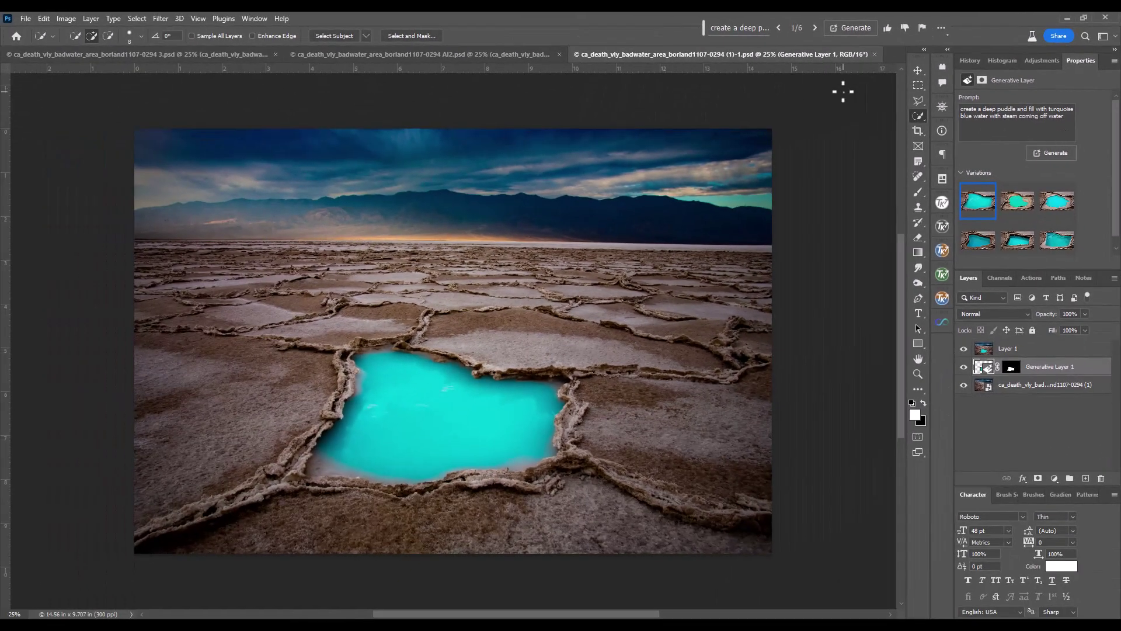
left_click(192, 55)
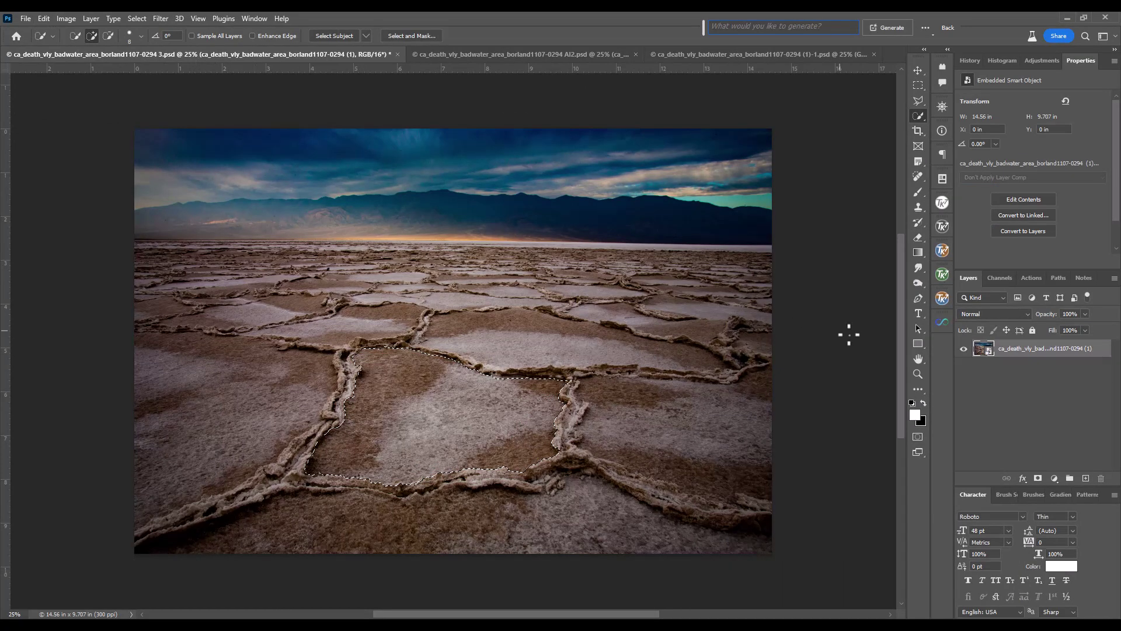
right_click(775, 26)
left_click(797, 72)
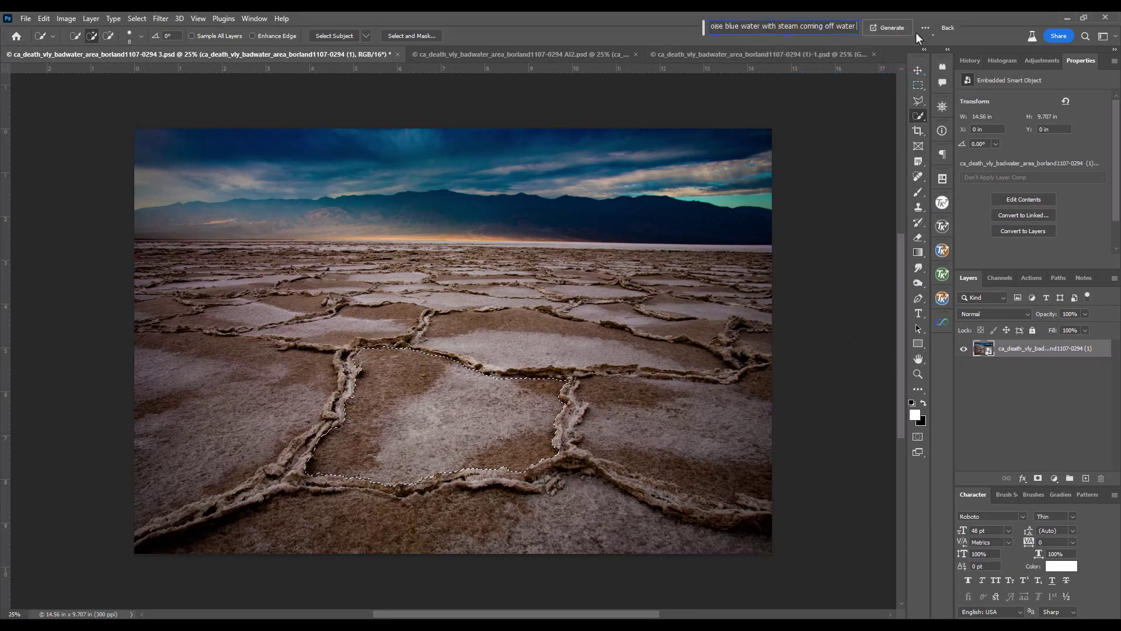
left_click(889, 28)
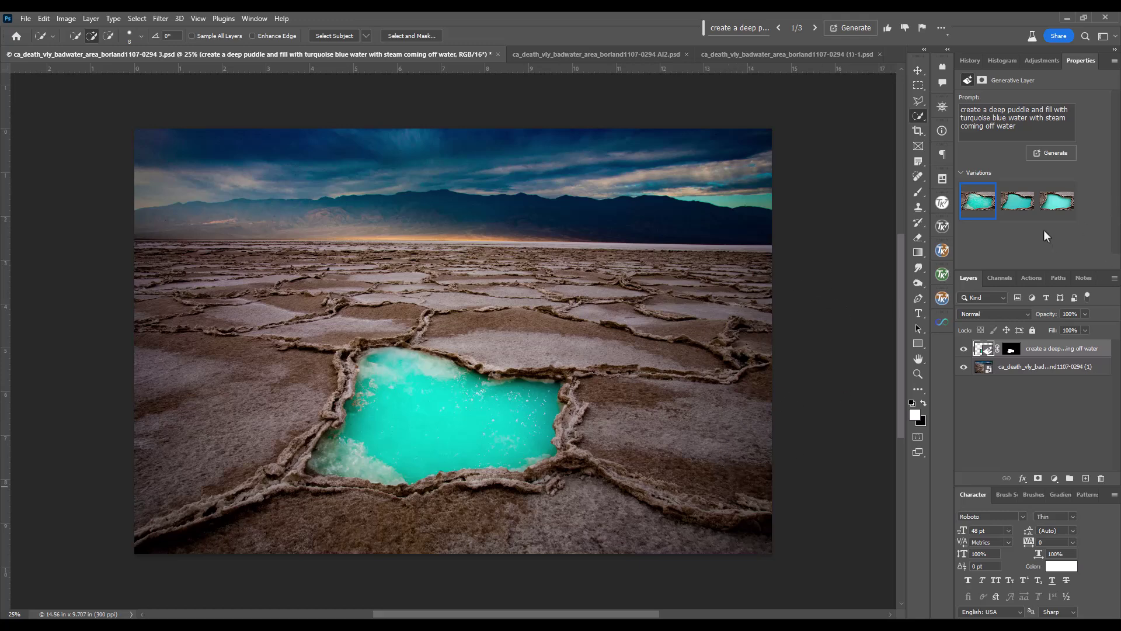
Step: Compare the variations, keep the second calmer pool, and target the generative layer's mask
left_click(1033, 205)
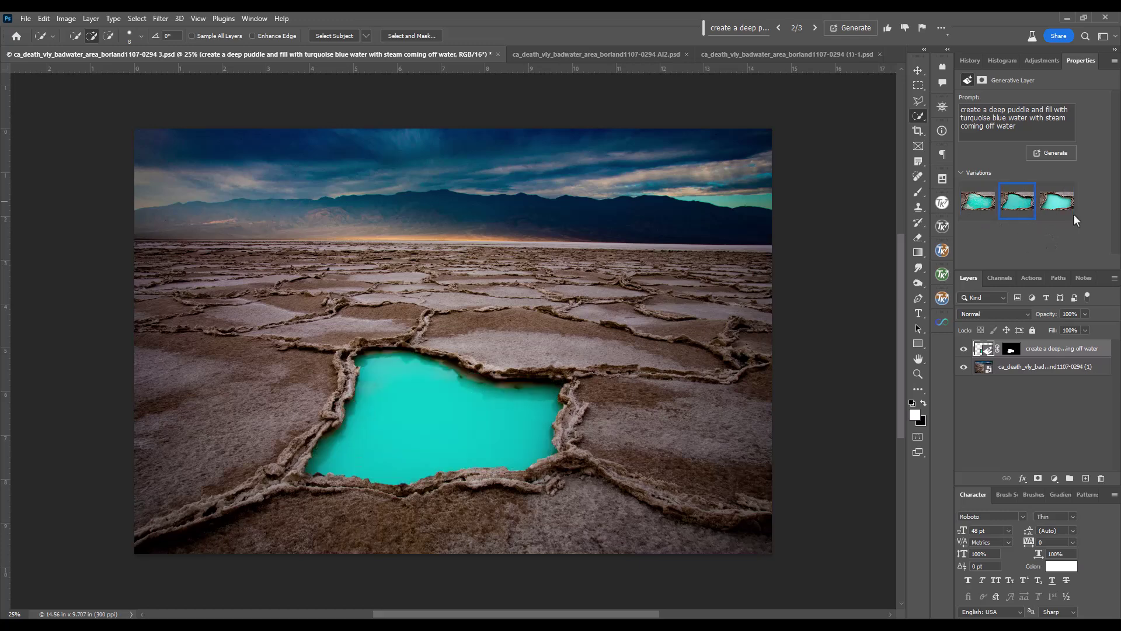
left_click(1057, 201)
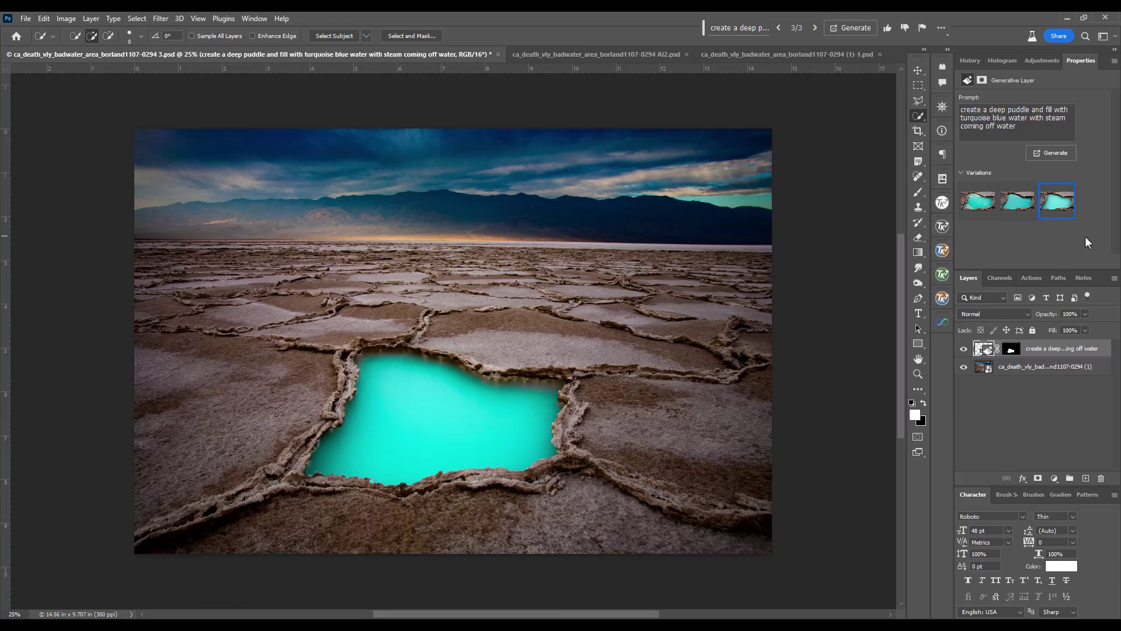
left_click(1025, 206)
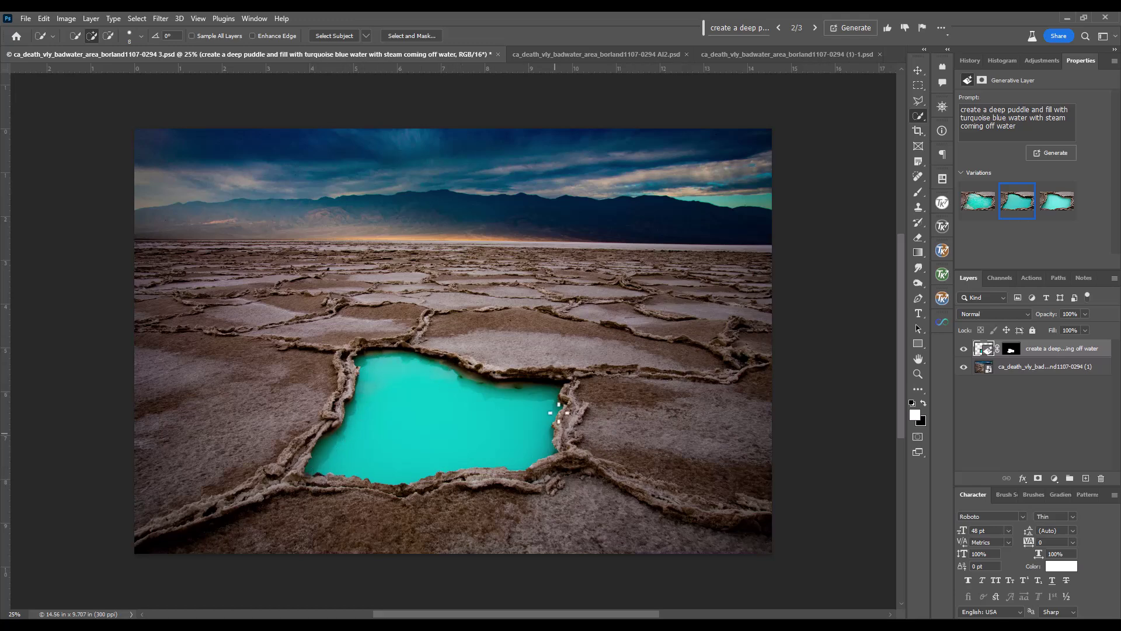
left_click(1010, 349)
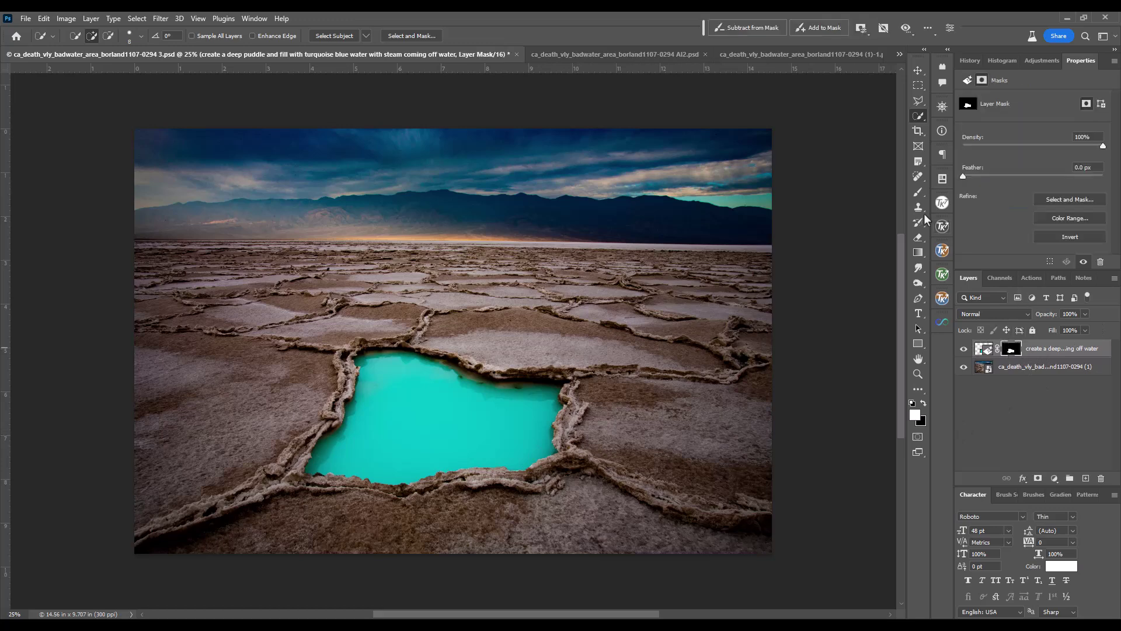
Step: Stamp all visible layers into a new Layer 1 with Ctrl+Alt+Shift+E
key("b")
key("x")
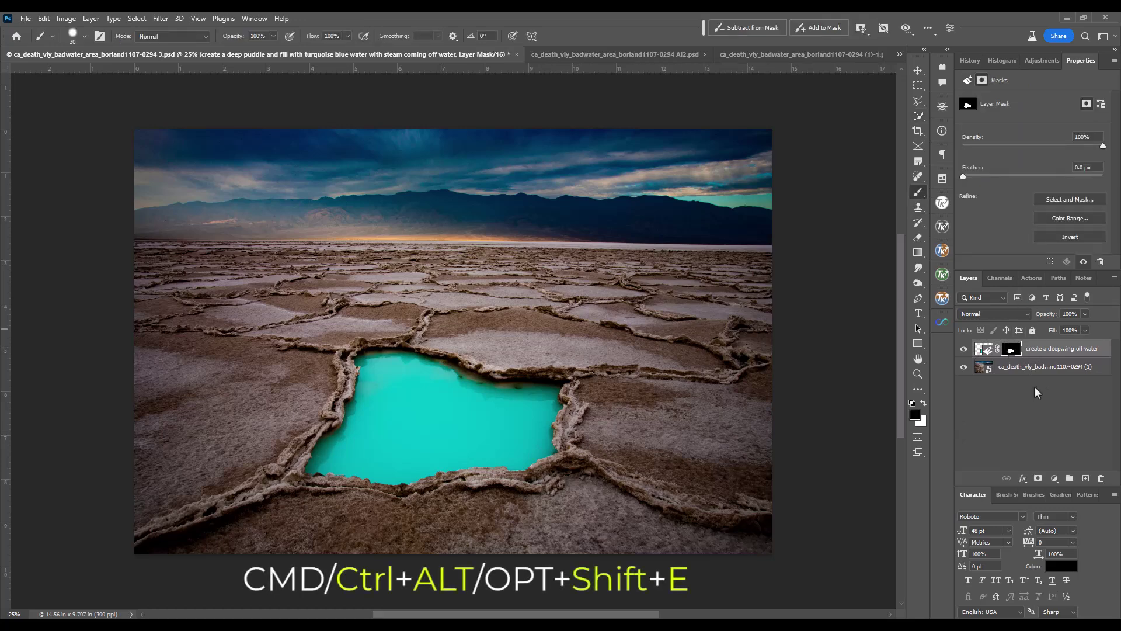
key("ctrl+alt+shift+e")
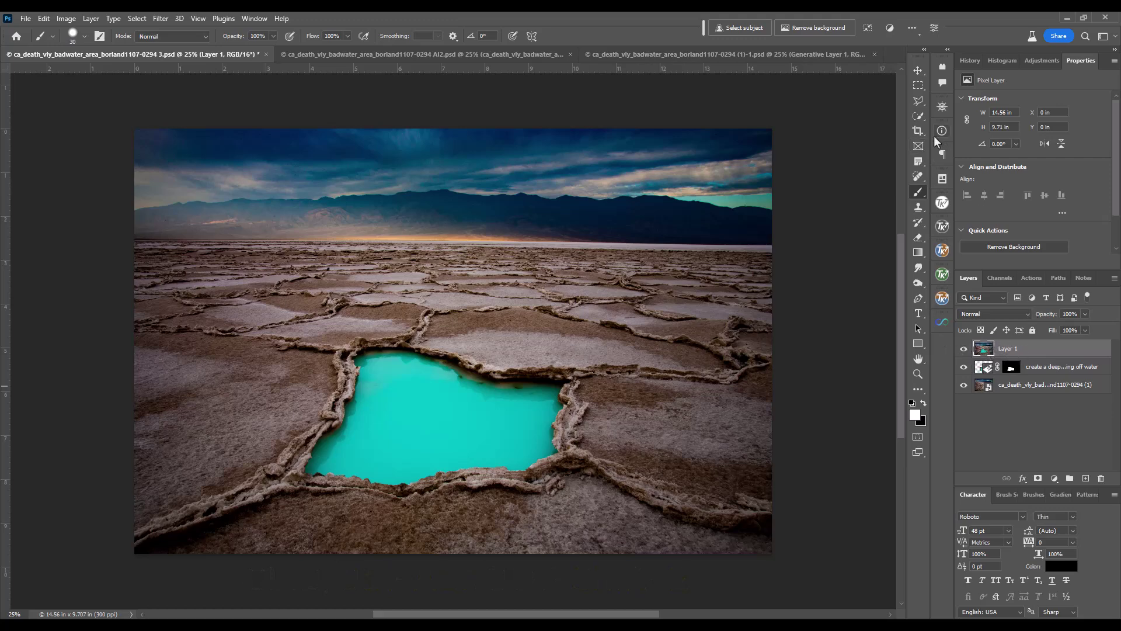
left_click(918, 207)
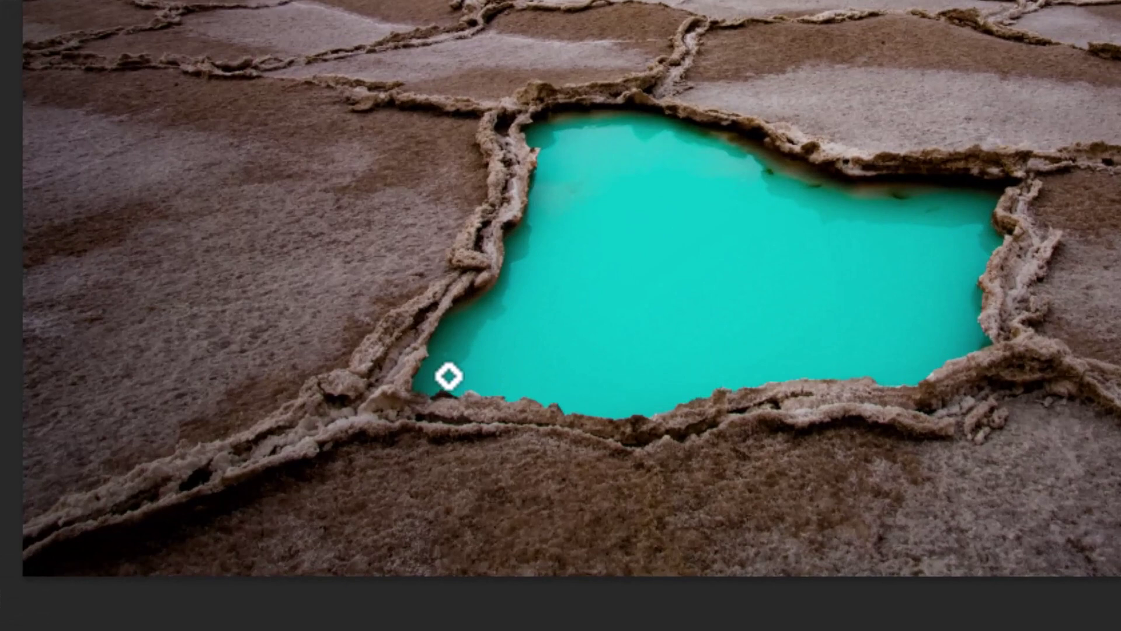
Step: Clone clean water over the pond's lower-left edge, zooming in on the dark patch
left_click(446, 377, "alt")
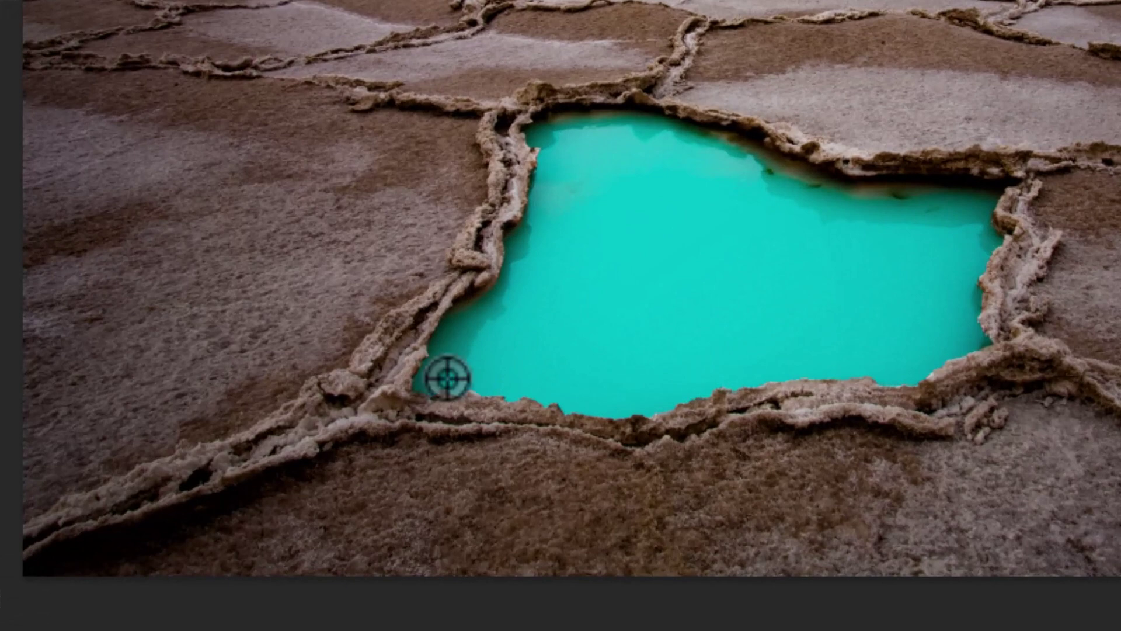
mouse_move(449, 391)
left_mouse_down()
mouse_move(437, 393)
mouse_move(457, 387)
mouse_move(458, 397)
mouse_move(435, 395)
left_mouse_up()
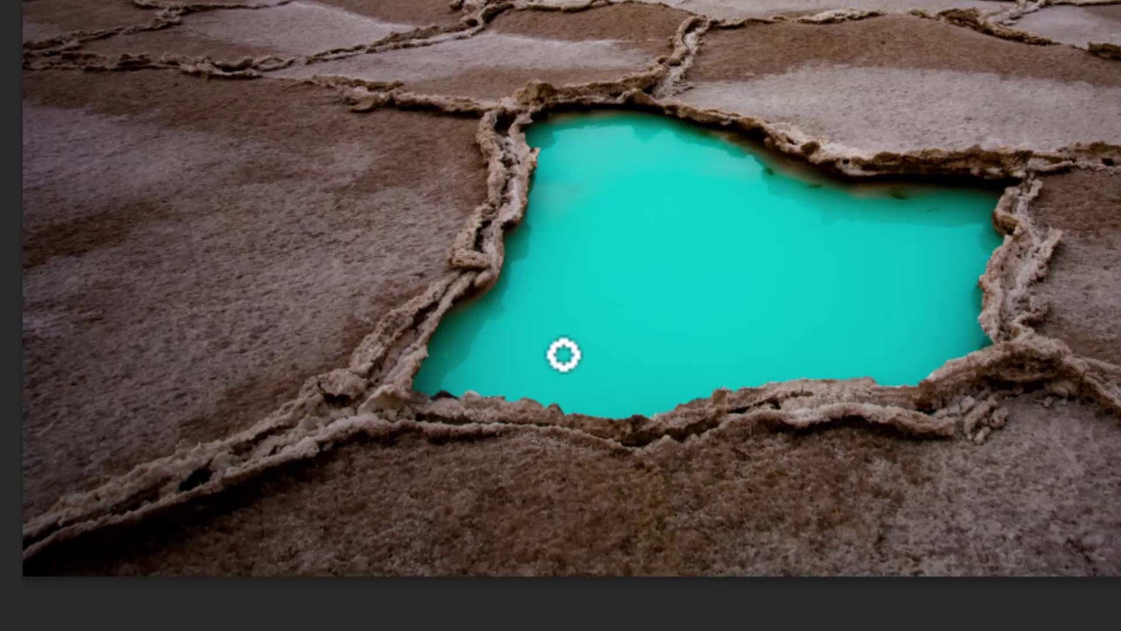
key("z")
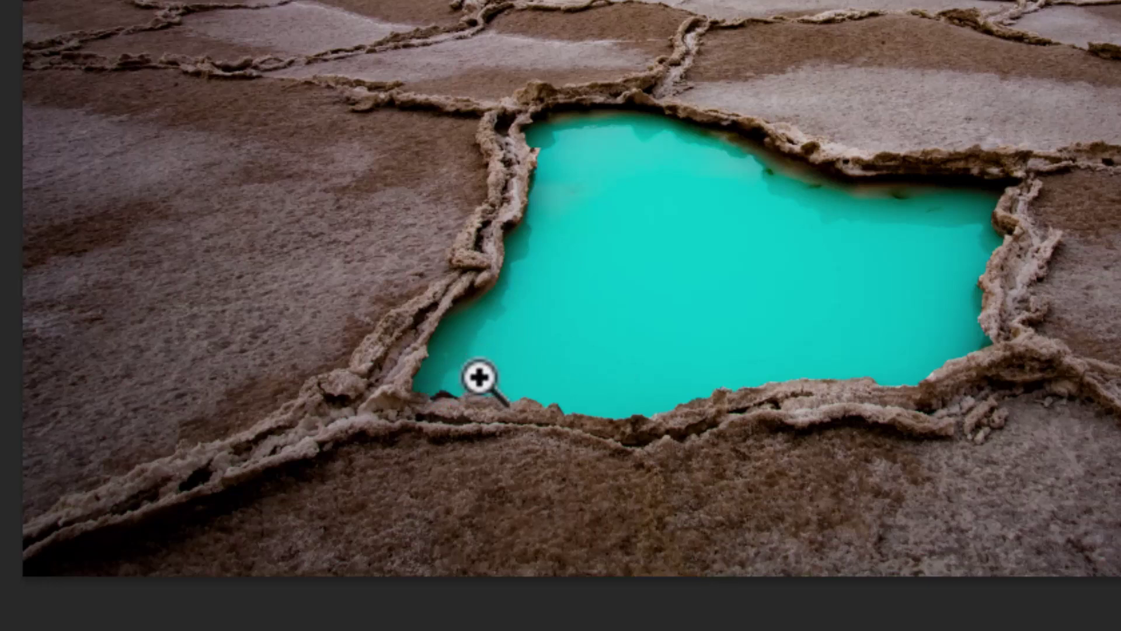
left_click_drag(478, 380, 648, 280)
left_click_drag(642, 385, 888, 130)
Step: Clone teal water over the dark patch and rock spike along the edge
key("s")
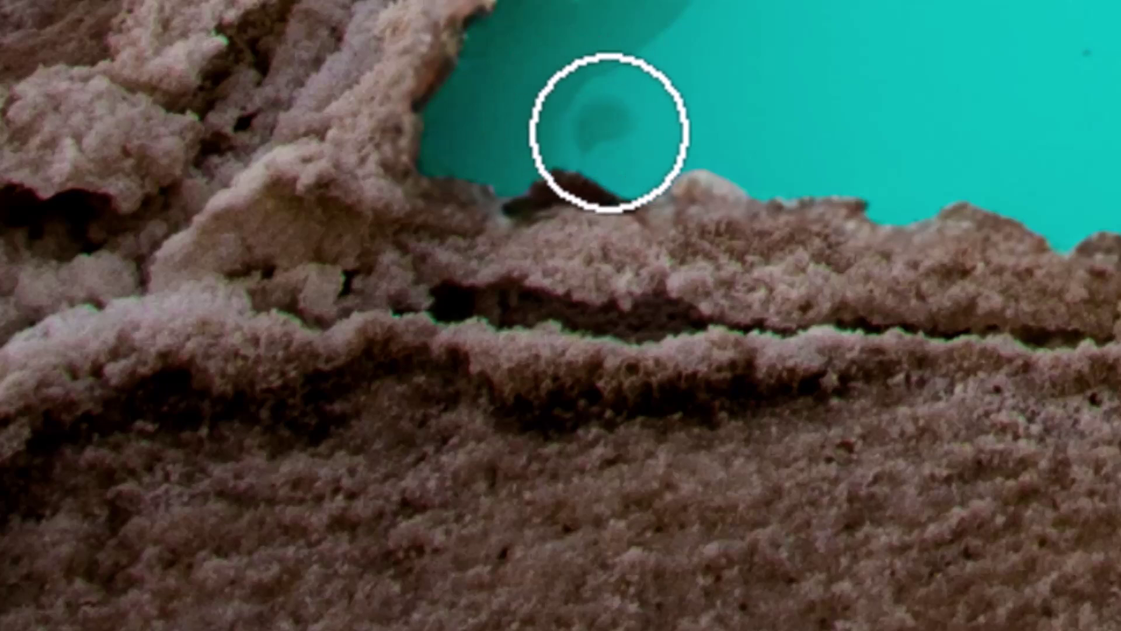
left_click(876, 48, "alt")
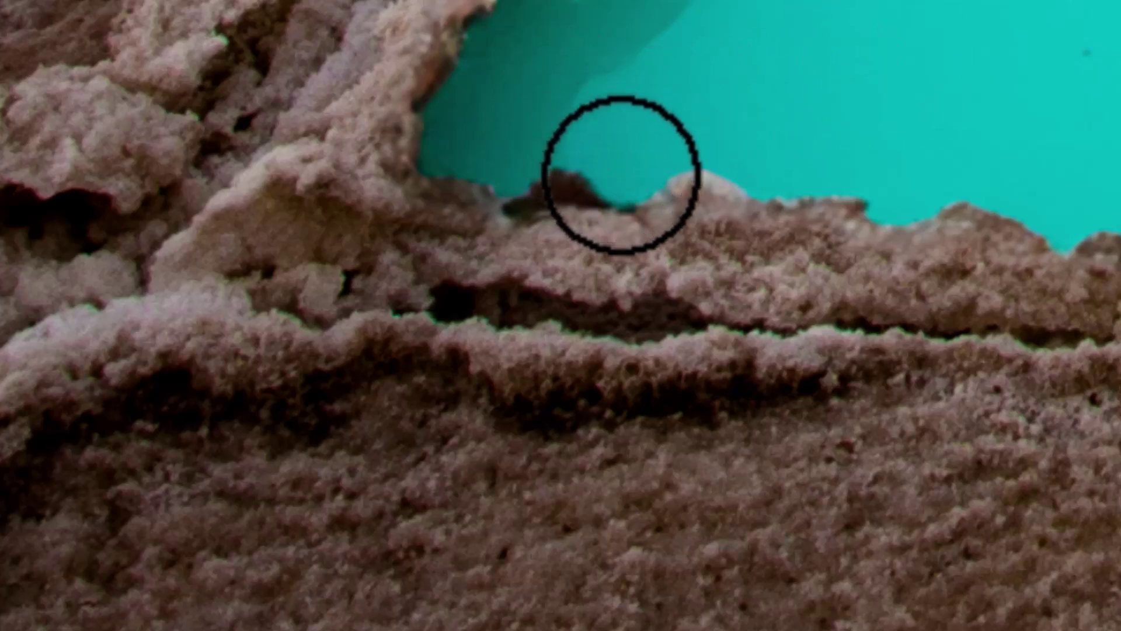
mouse_move(621, 175)
left_mouse_down()
mouse_move(587, 173)
mouse_move(600, 187)
left_mouse_up()
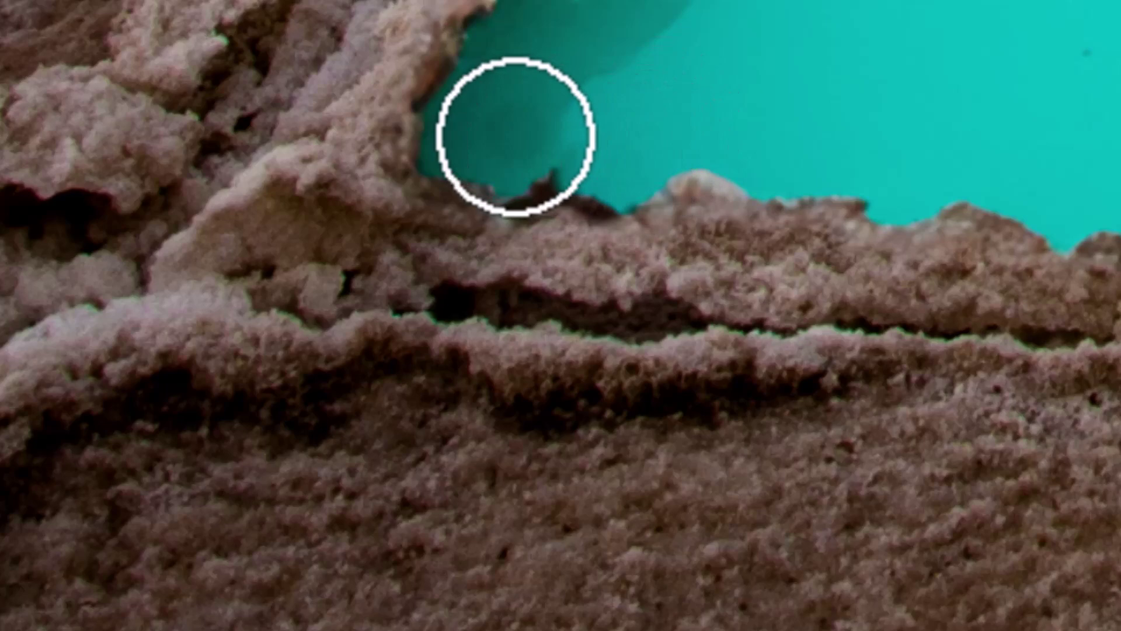
left_click(511, 134, "alt")
mouse_move(520, 170)
left_mouse_down()
mouse_move(520, 187)
mouse_move(550, 179)
mouse_move(594, 200)
mouse_move(582, 197)
left_mouse_up()
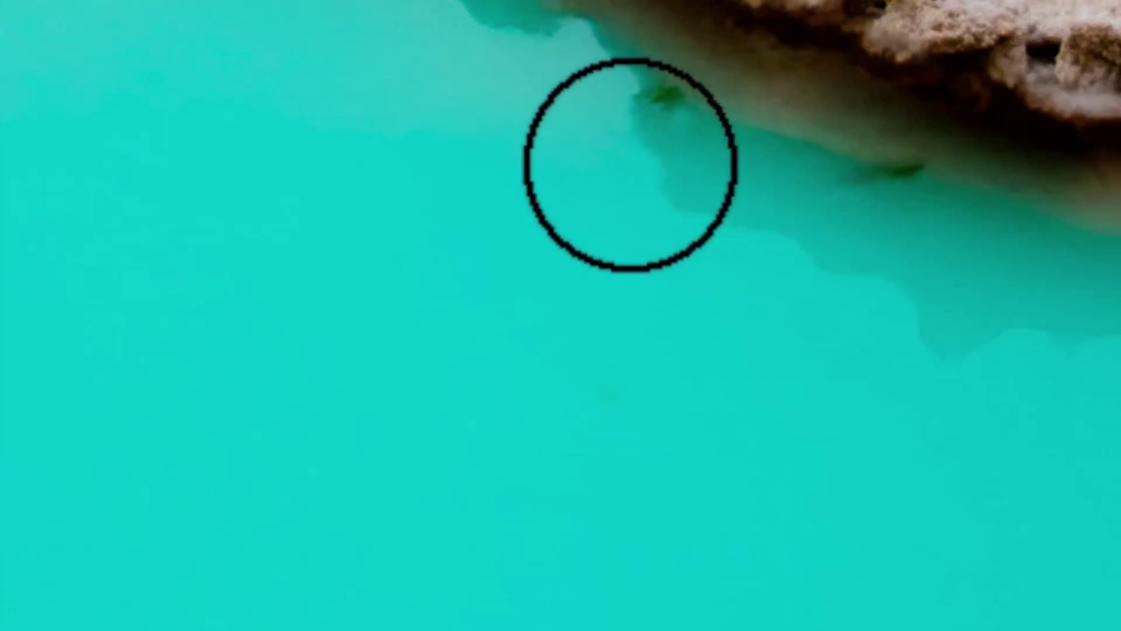
Step: With a smaller brush, heal the remaining dark blemishes, fish-like streak and left-edge fringe
key("bracketleft")
key("bracketleft")
key("bracketleft")
key("bracketleft")
key("bracketleft")
key("bracketleft")
key("bracketleft")
key("bracketleft")
left_click(674, 110)
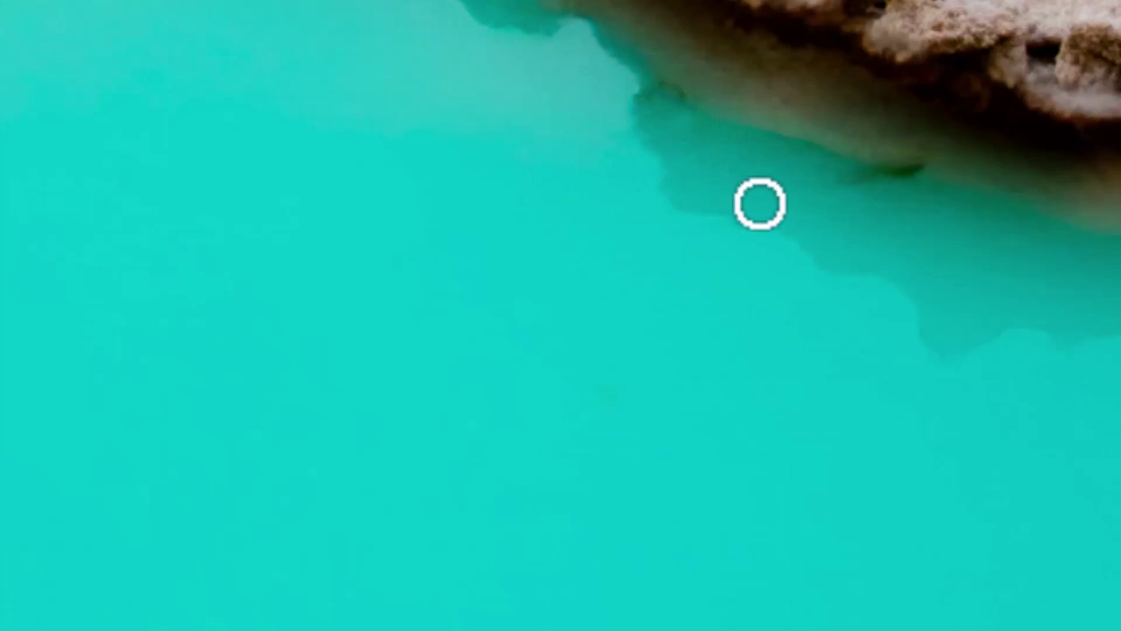
left_click(638, 100)
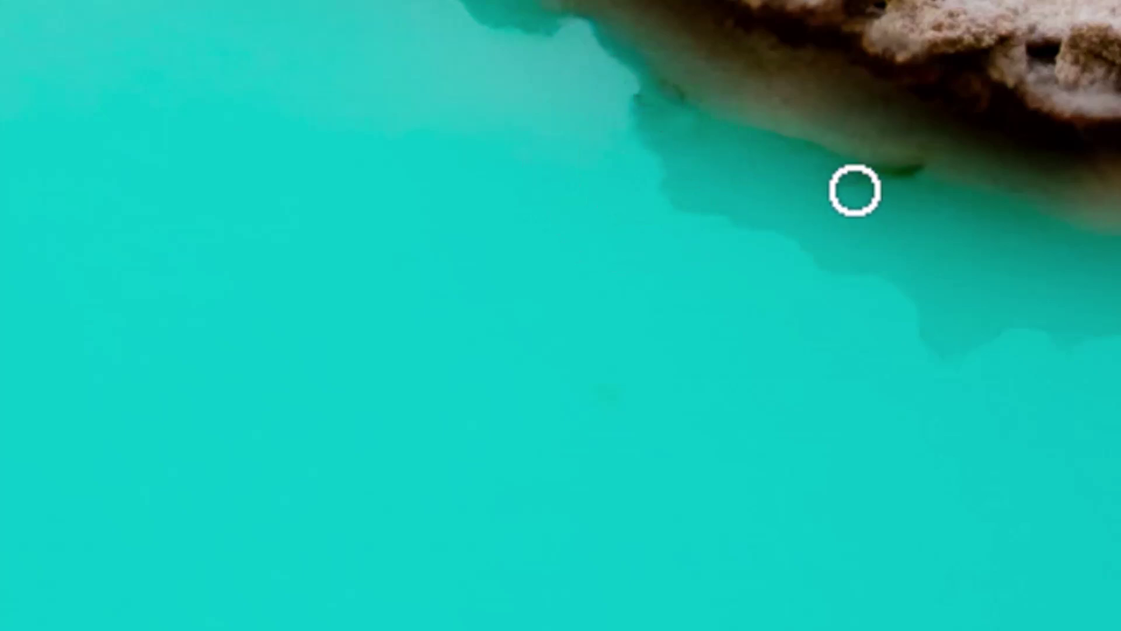
left_click_drag(854, 190, 931, 165)
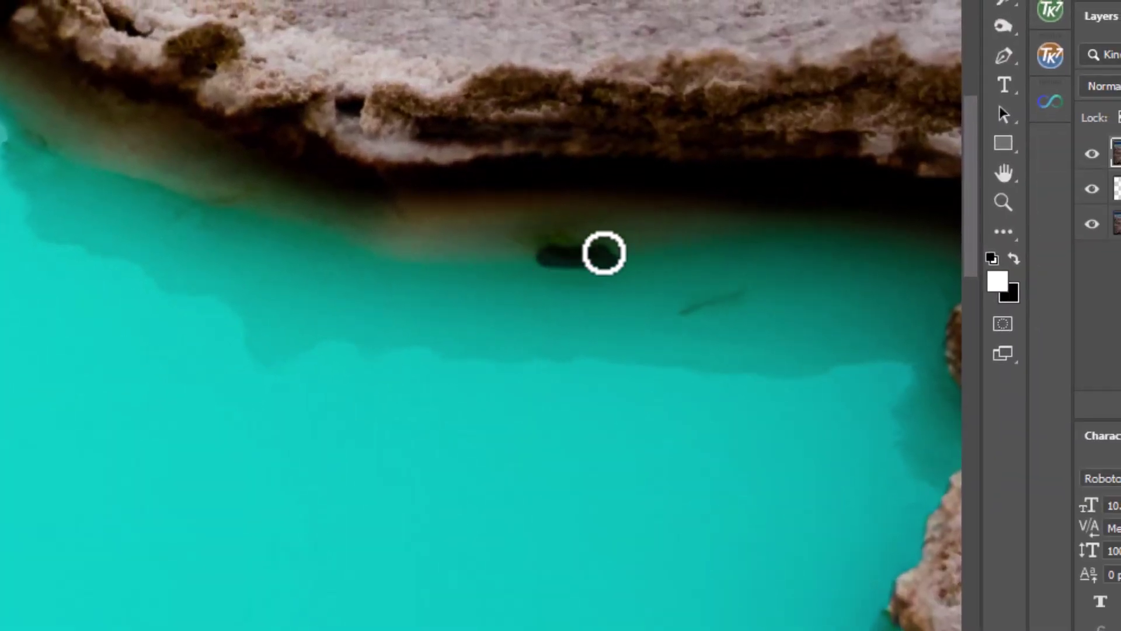
mouse_move(604, 253)
left_mouse_down()
mouse_move(561, 247)
mouse_move(569, 257)
left_mouse_up()
left_click(677, 308)
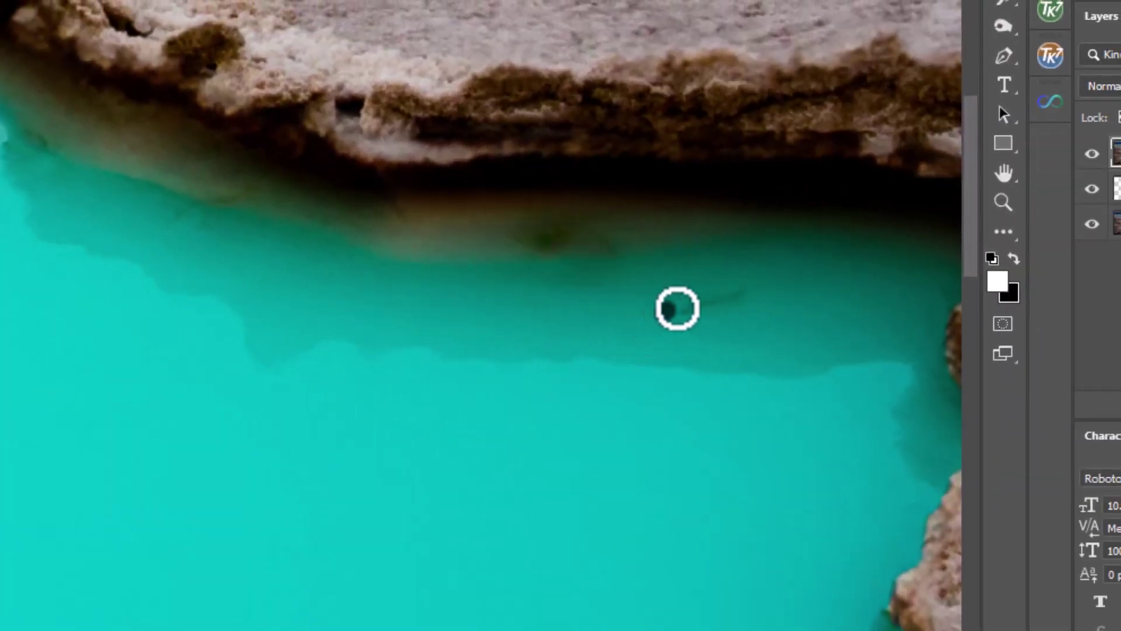
mouse_move(677, 308)
left_mouse_down()
mouse_move(769, 278)
mouse_move(703, 295)
left_mouse_up()
mouse_move(624, 244)
left_mouse_down()
mouse_move(554, 256)
mouse_move(544, 237)
mouse_move(571, 236)
mouse_move(543, 237)
left_mouse_up()
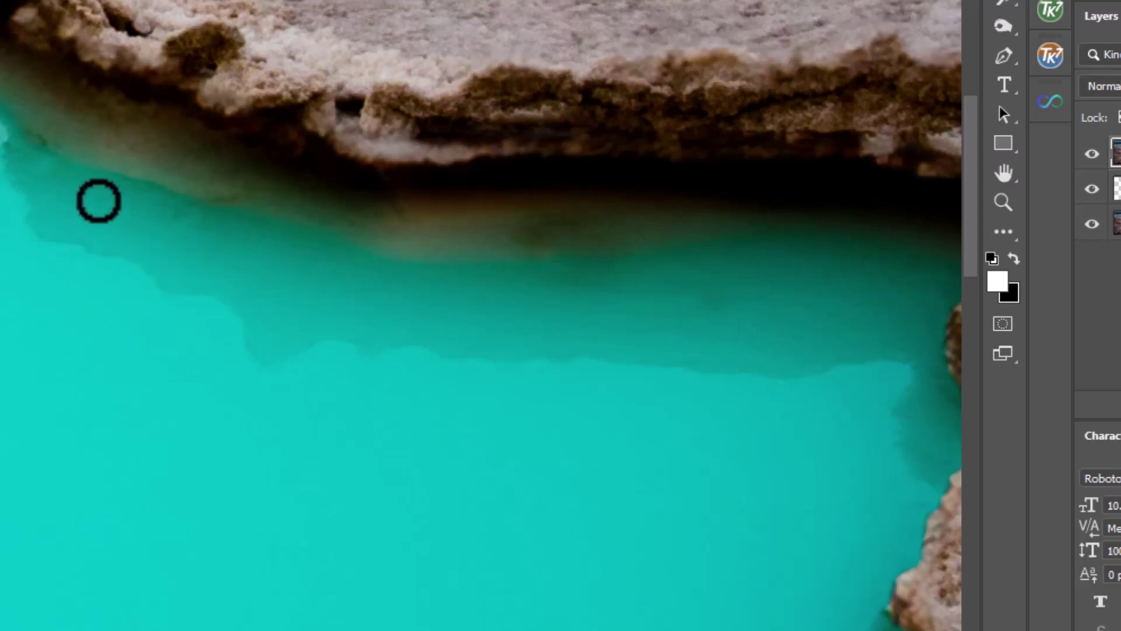
mouse_move(50, 153)
left_mouse_down()
mouse_move(20, 136)
mouse_move(85, 172)
left_mouse_up()
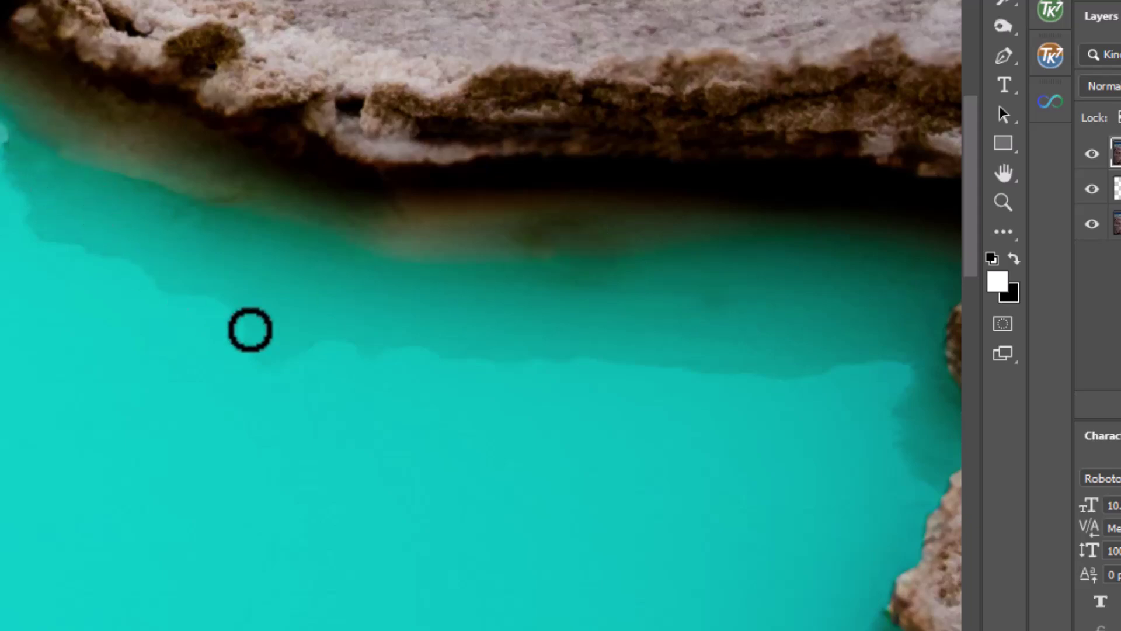
key("z")
left_click(340, 298, "alt")
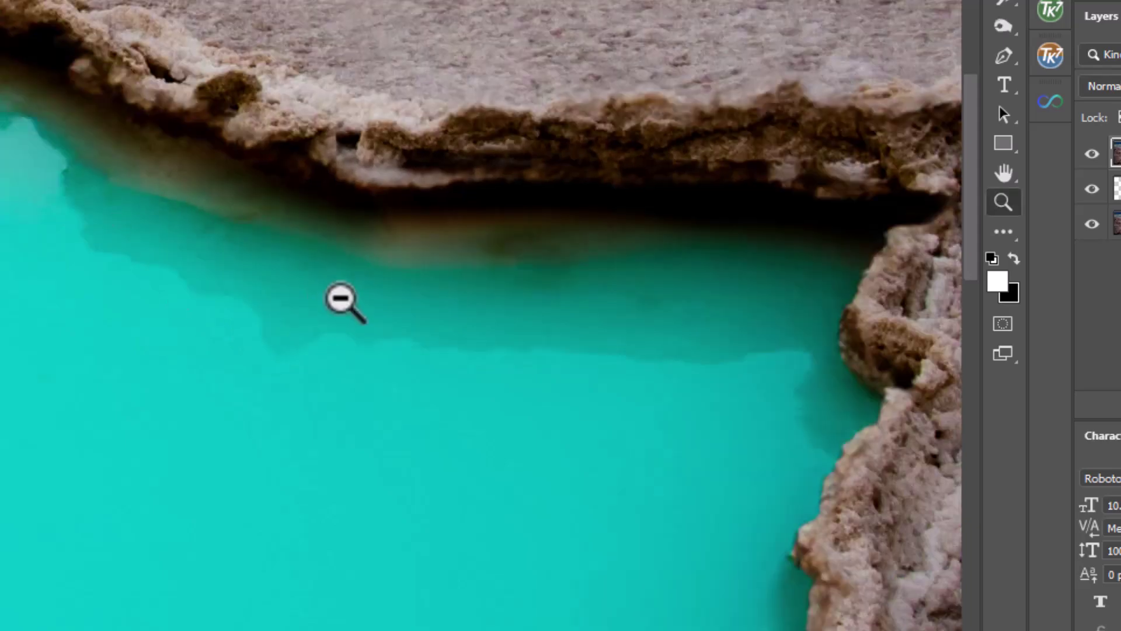
left_click(344, 300, "alt")
left_click(362, 310, "alt")
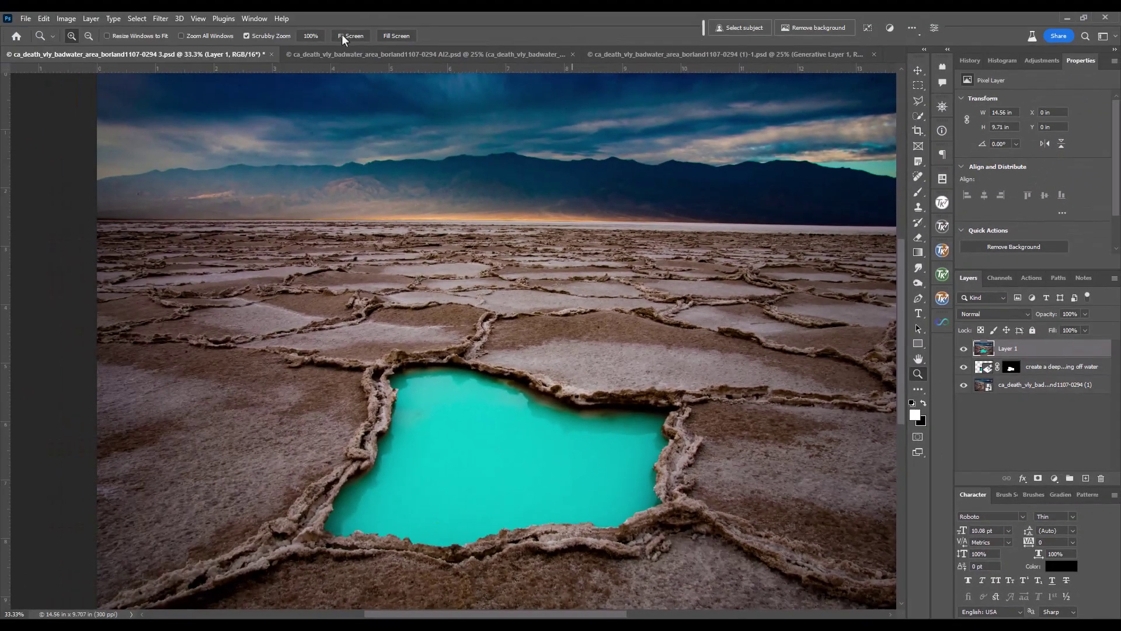
Step: Fit the image to the screen and switch to the AI2.psd document
left_click(343, 37)
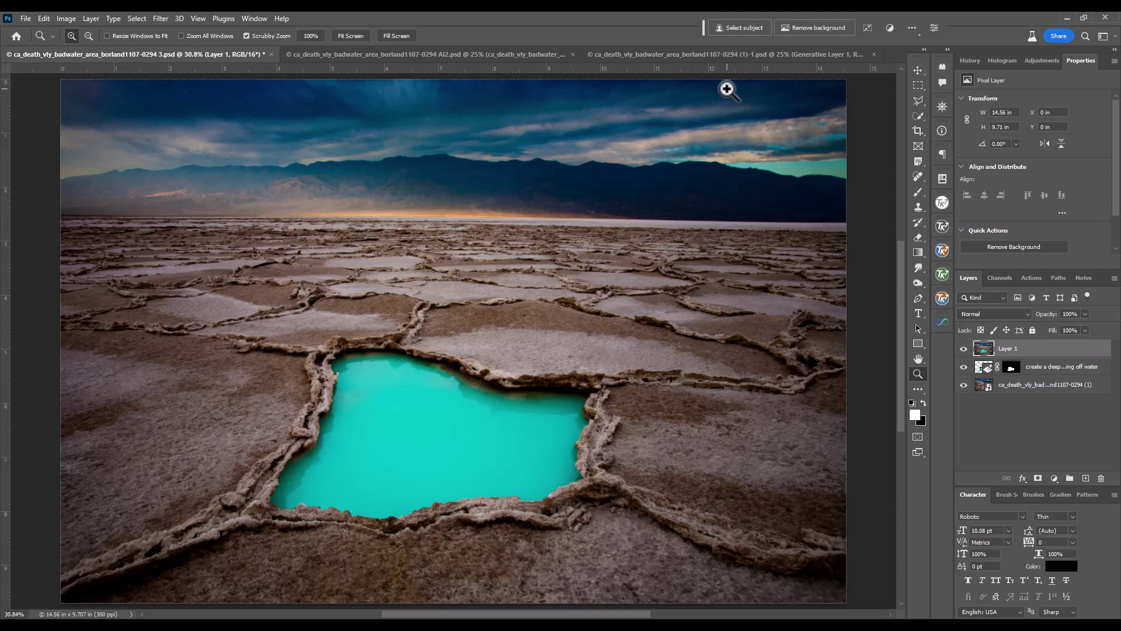
left_click(436, 55)
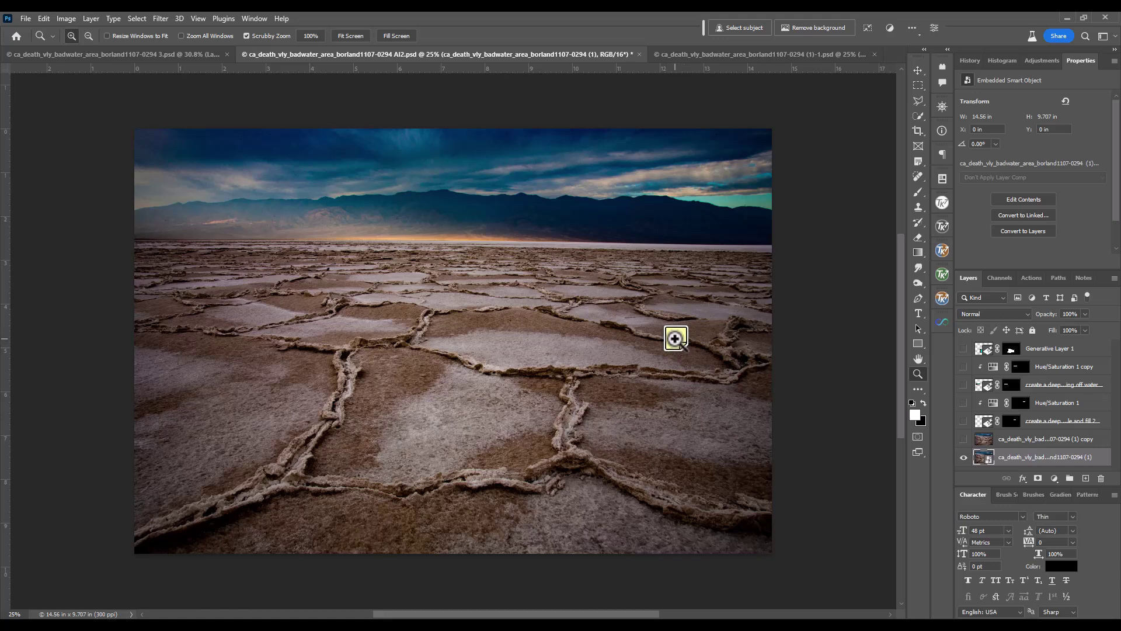
Step: Compare the third tab, then in AI2.psd hide the top four layers, leaving only the distant pool
left_click(757, 54)
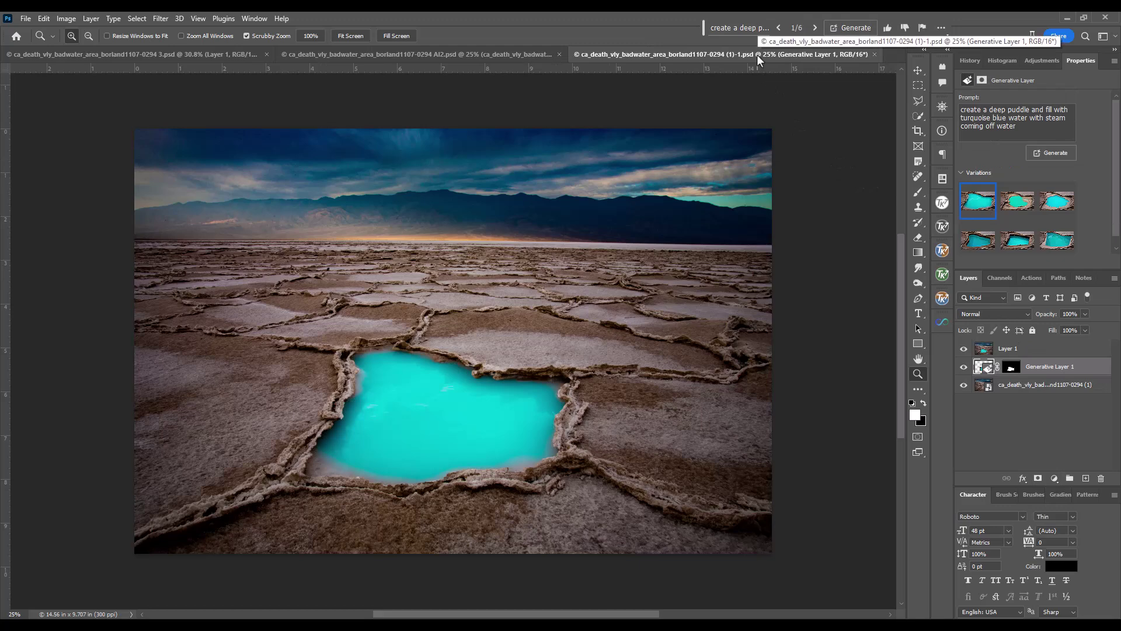
left_click(467, 55)
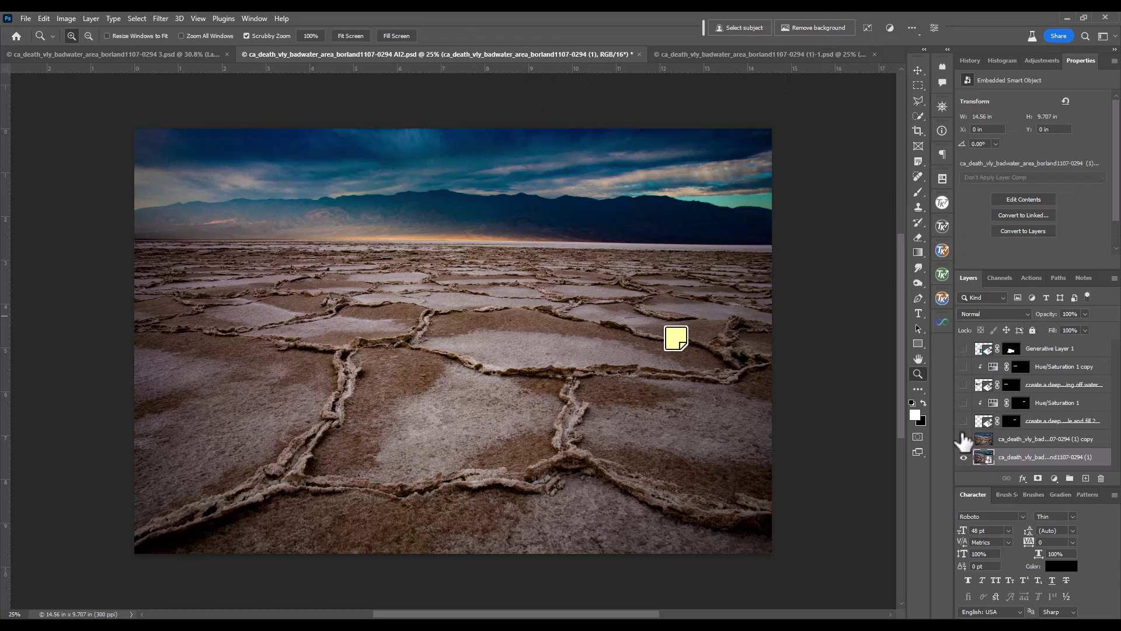
left_click_drag(963, 449, 964, 348)
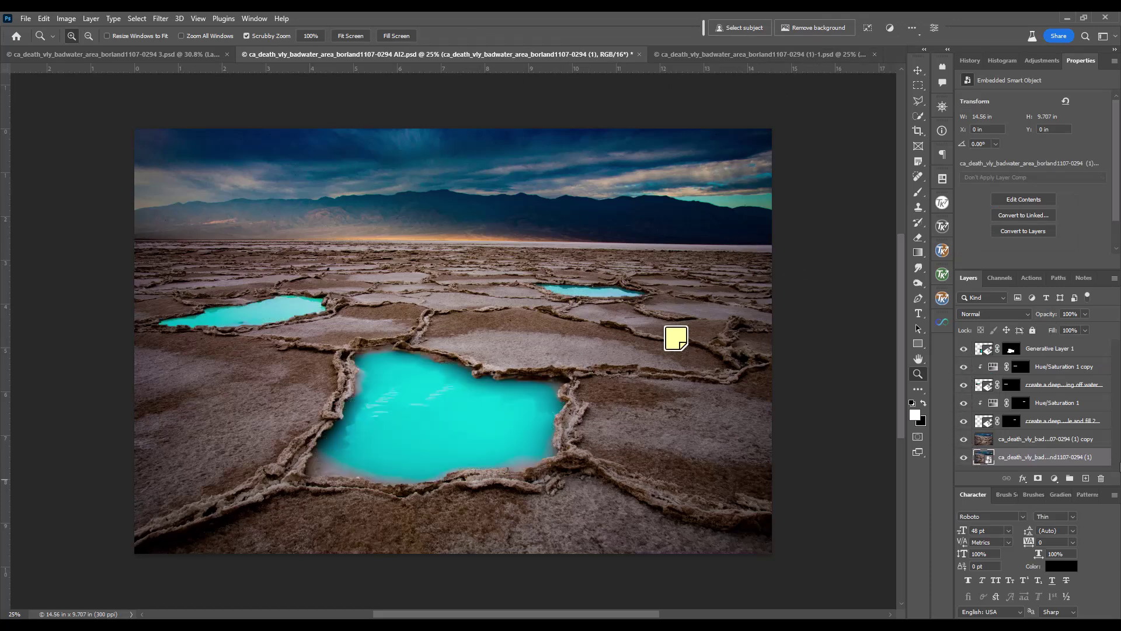
left_click_drag(963, 348, 963, 403)
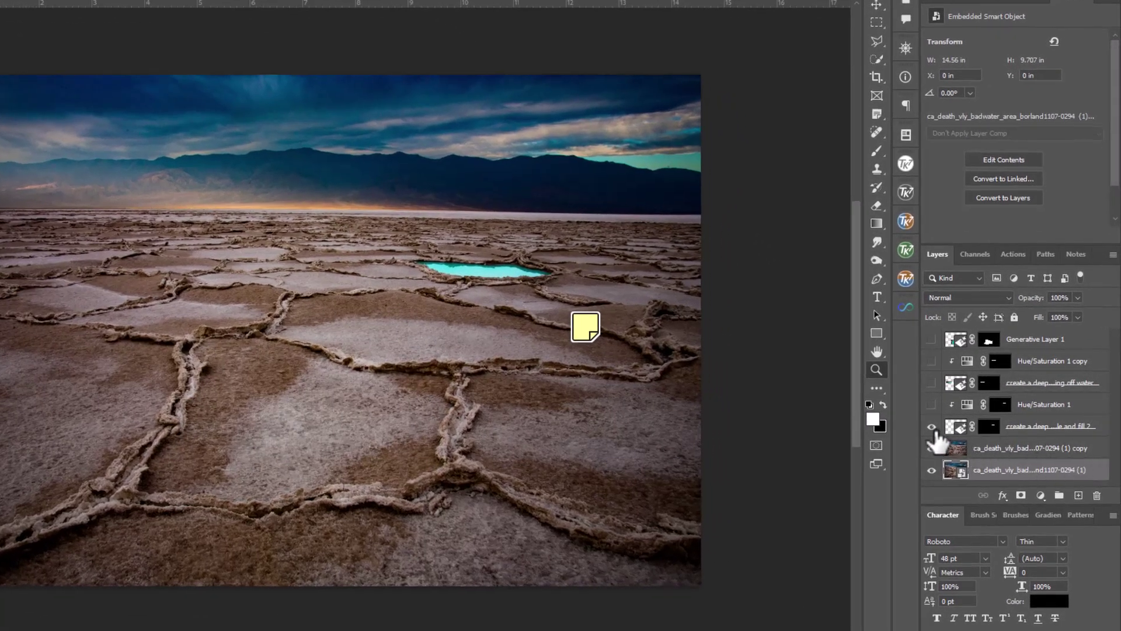
Step: Show the base photo copy, Generative Layer 1's foreground pool, the distant pool and the left pool
left_click(932, 426)
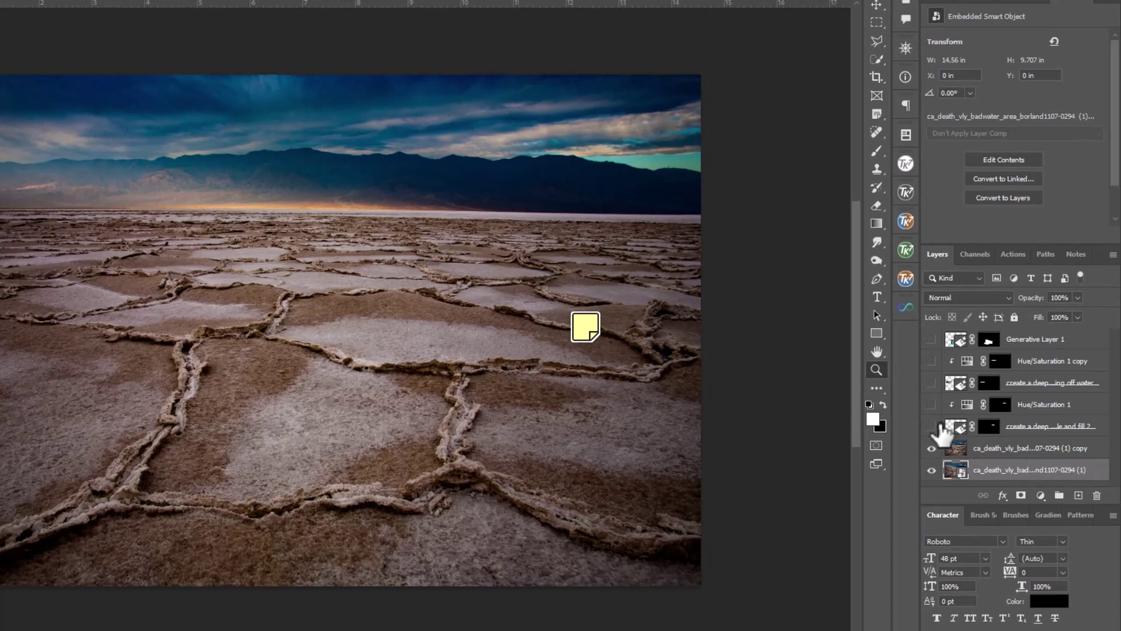
left_click(931, 448)
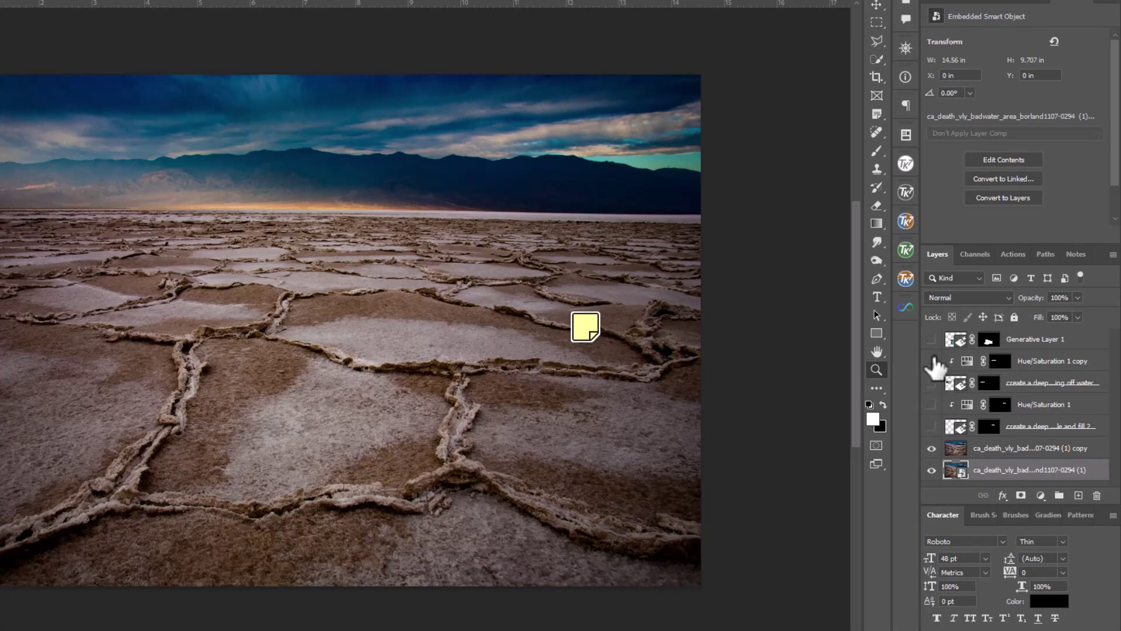
left_click(932, 339)
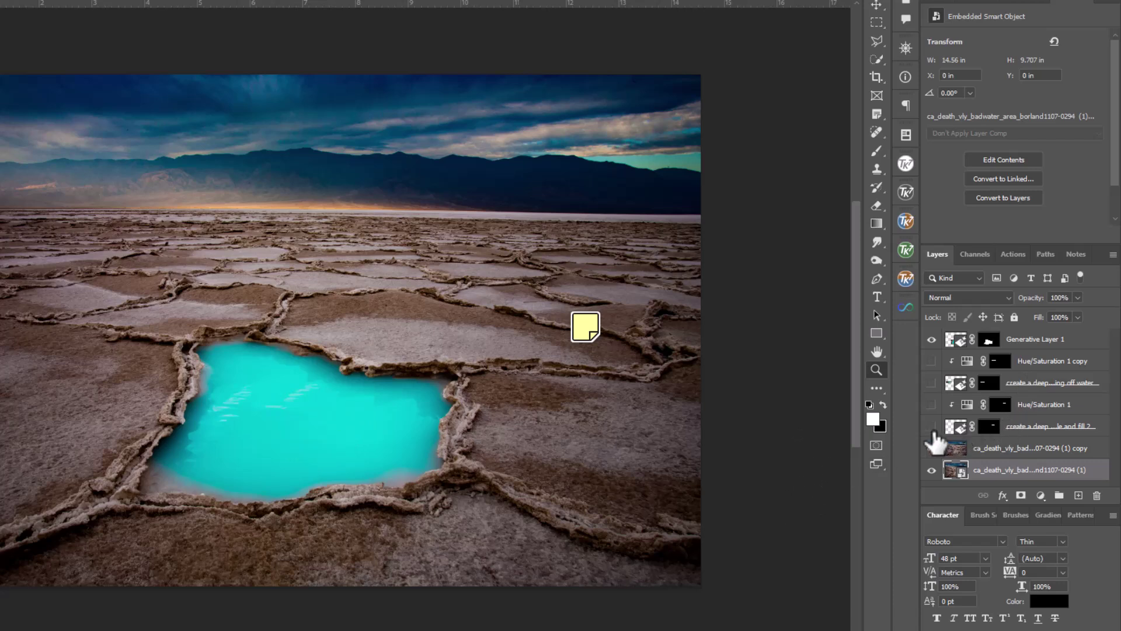
left_click_drag(932, 427, 932, 448)
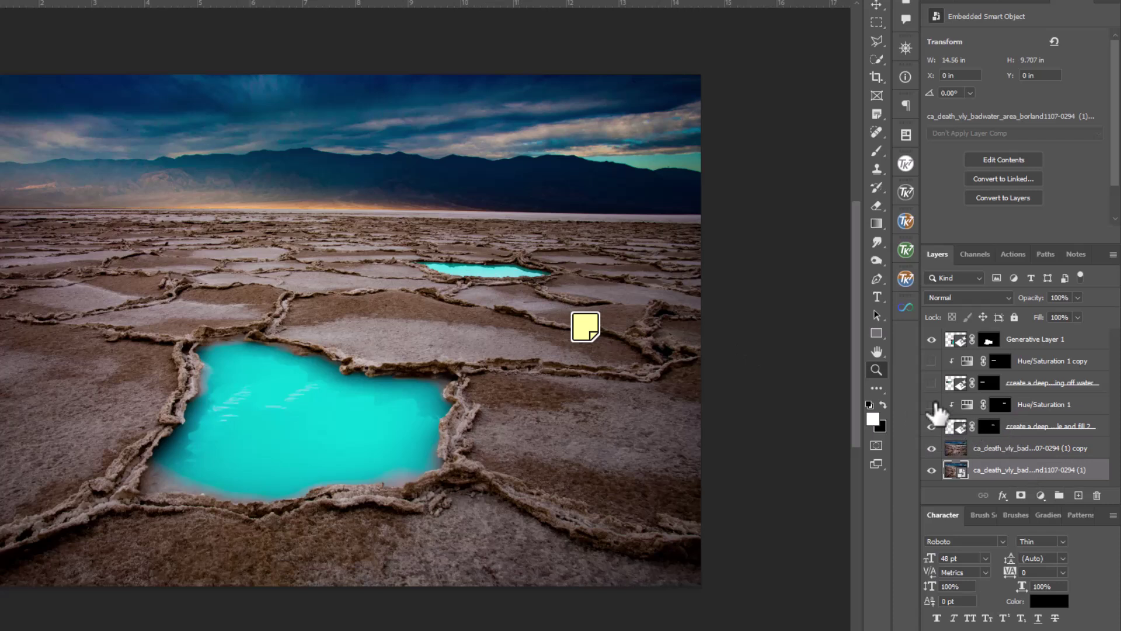
left_click_drag(931, 361, 931, 382)
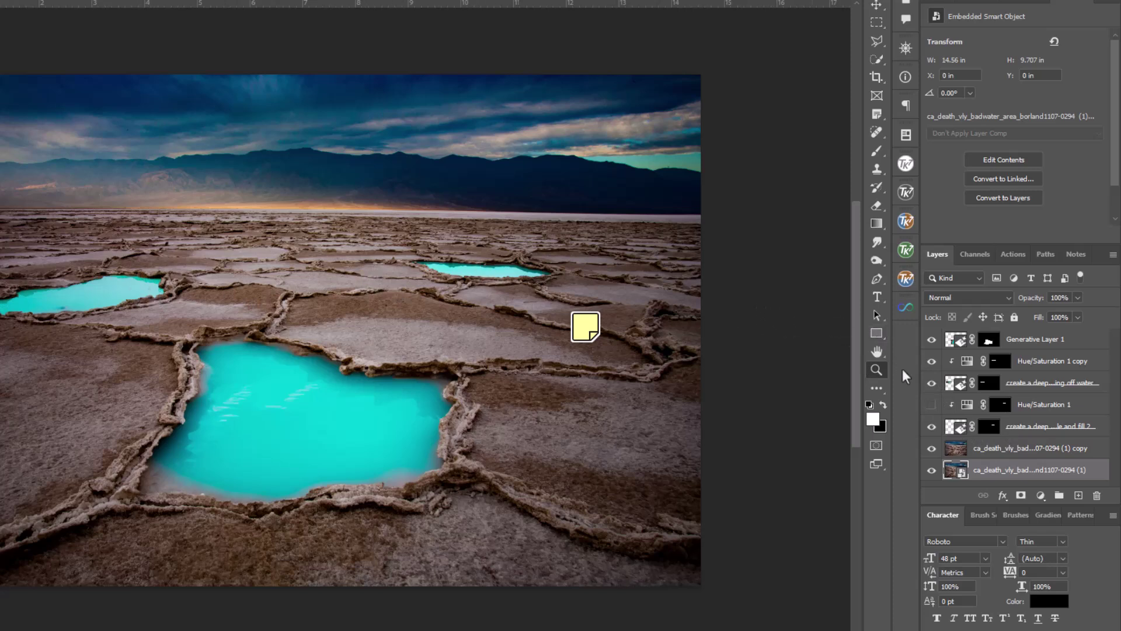
Step: Turn on Hue/Saturation 1 and compare the Hue/Saturation 1 copy off and on, leaving it on
left_click(930, 404)
left_click(931, 361)
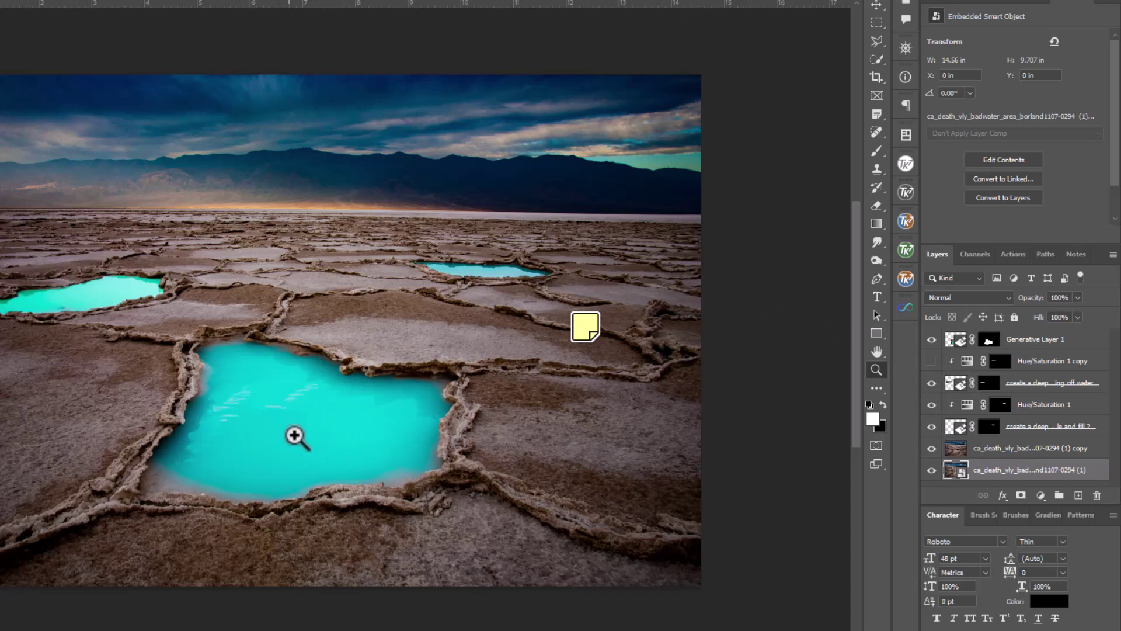
left_click(931, 360)
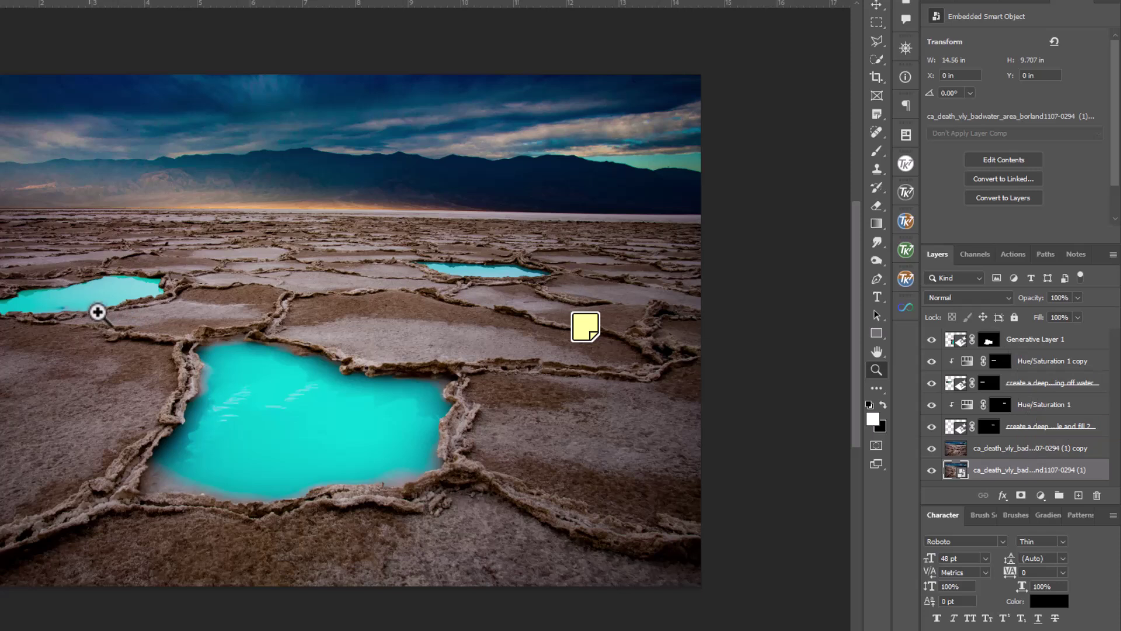
left_click(932, 361)
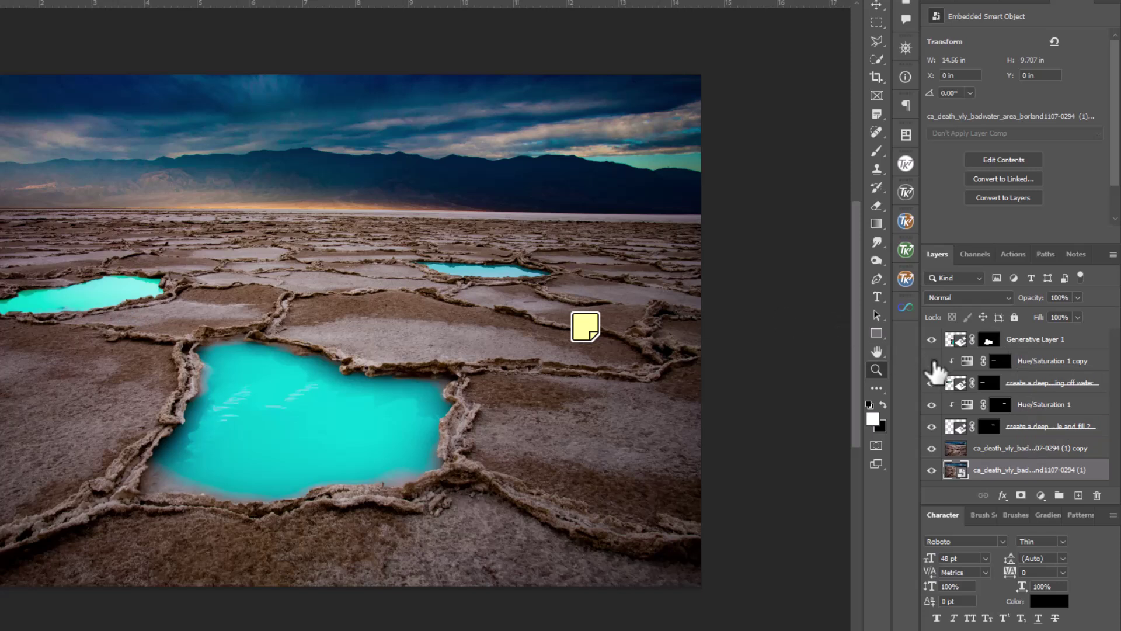
left_click(933, 361)
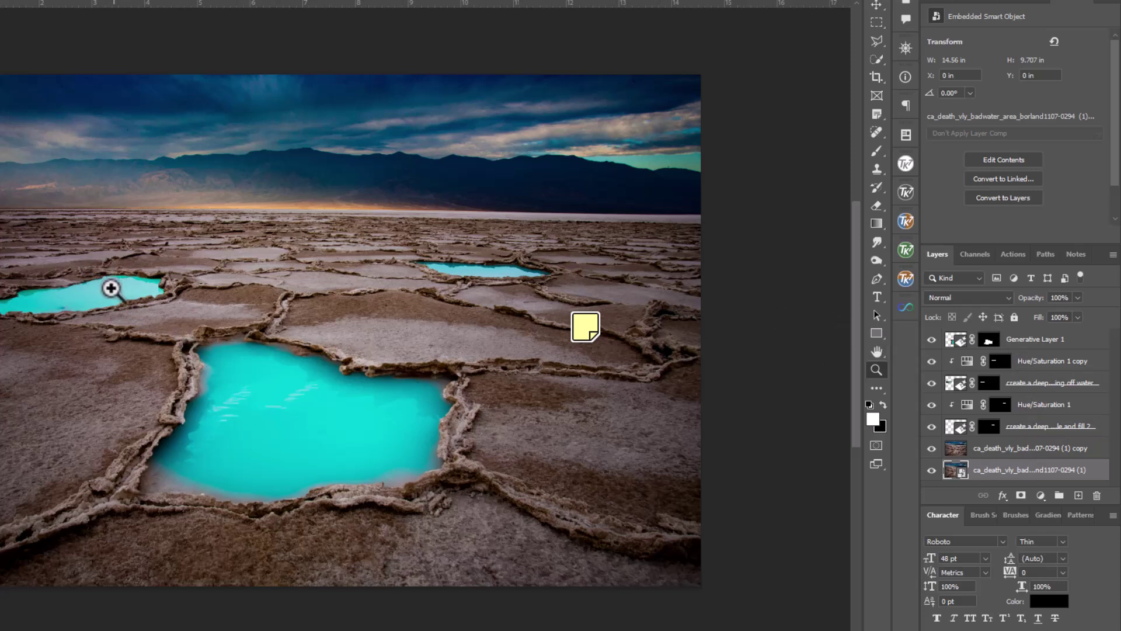